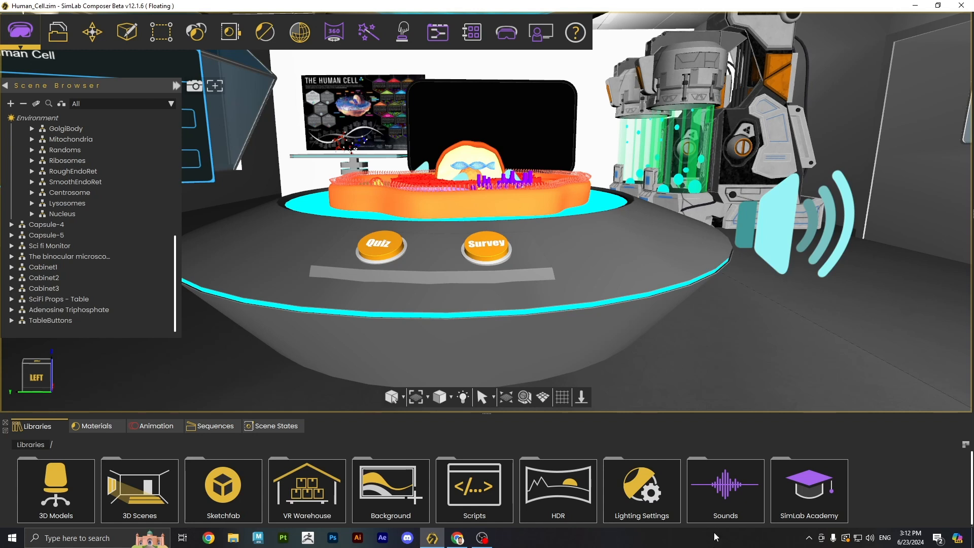
- Browse the library to SimLab Academy › VR Evaluation › Basics › Export xAPI tutorials
click(540, 38)
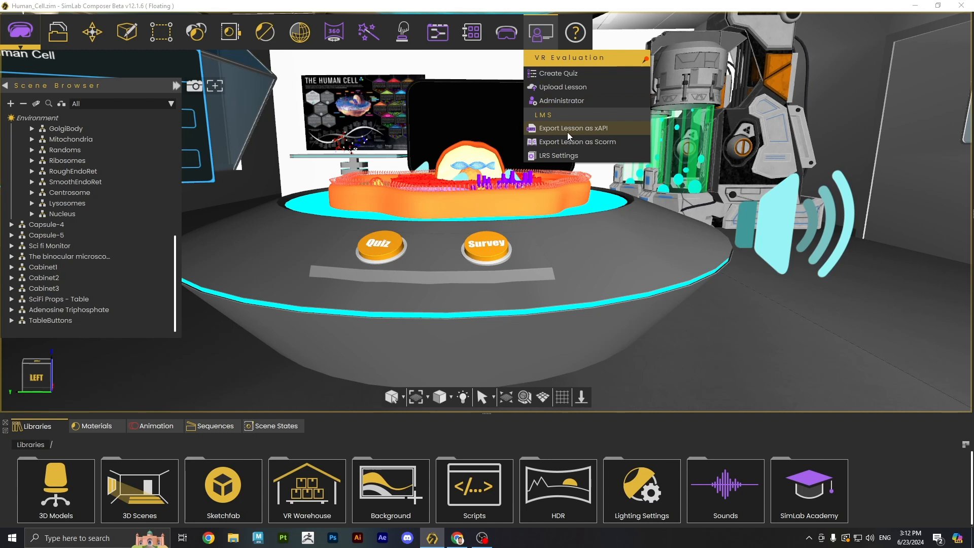
click(541, 32)
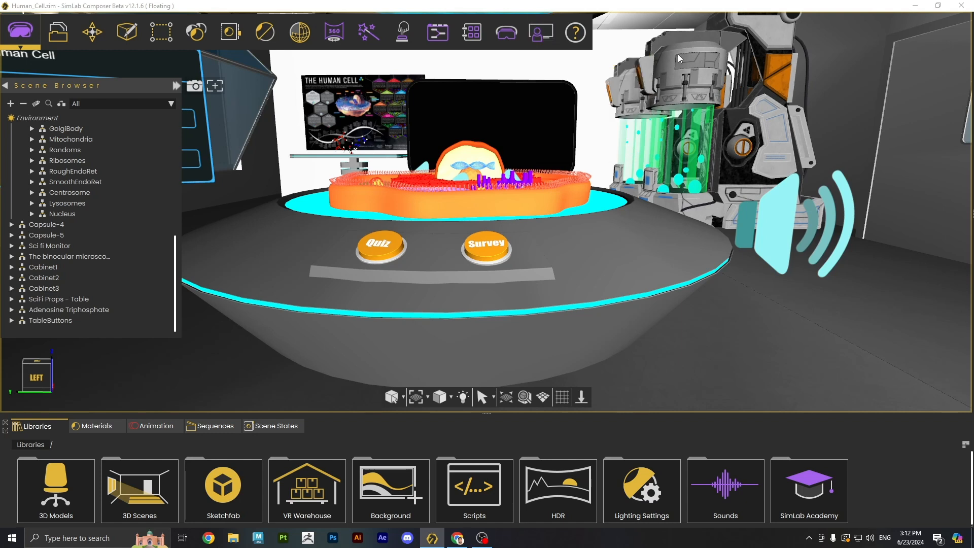
double_click(808, 490)
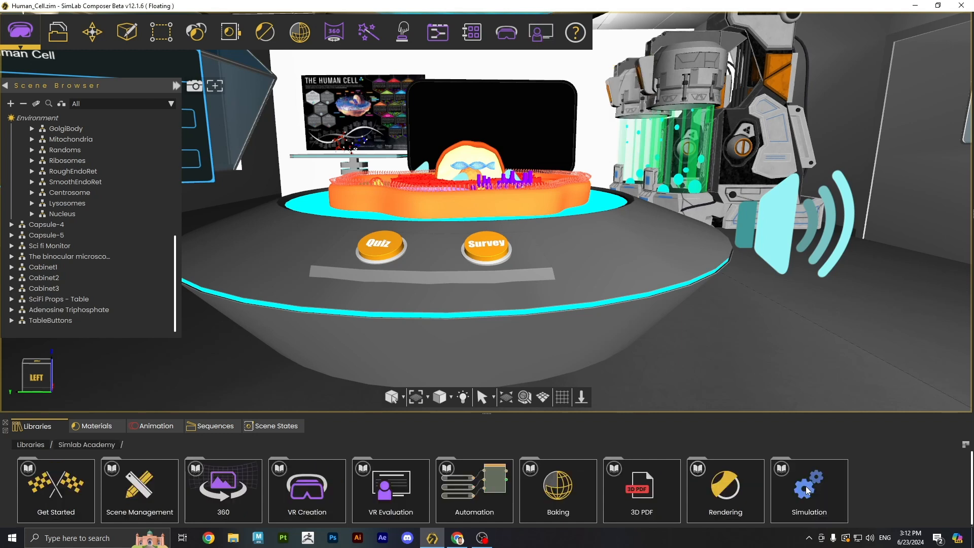
double_click(400, 489)
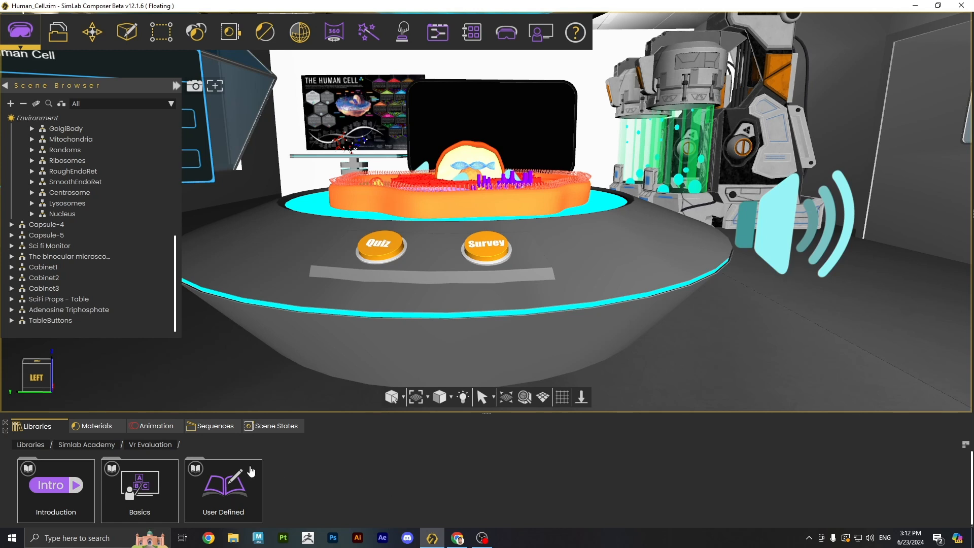
double_click(133, 493)
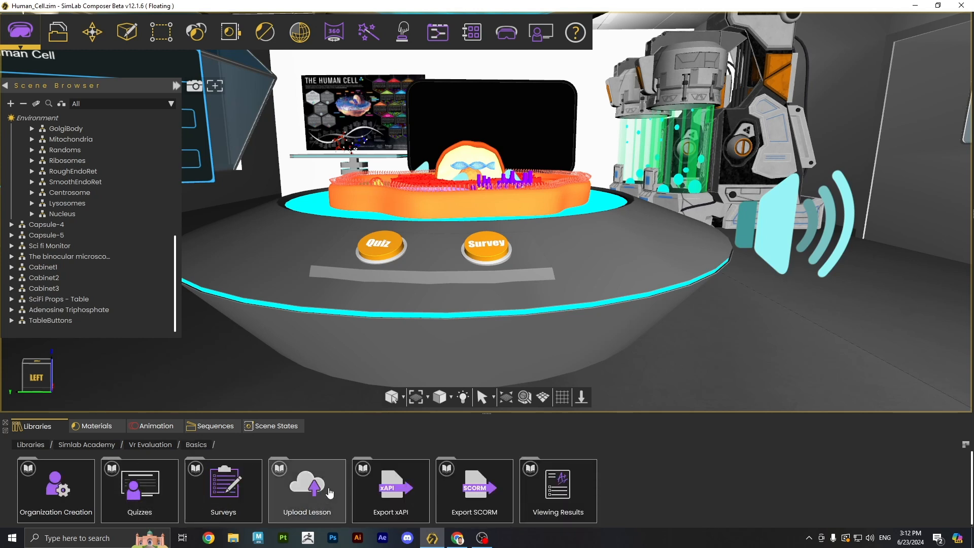
double_click(397, 508)
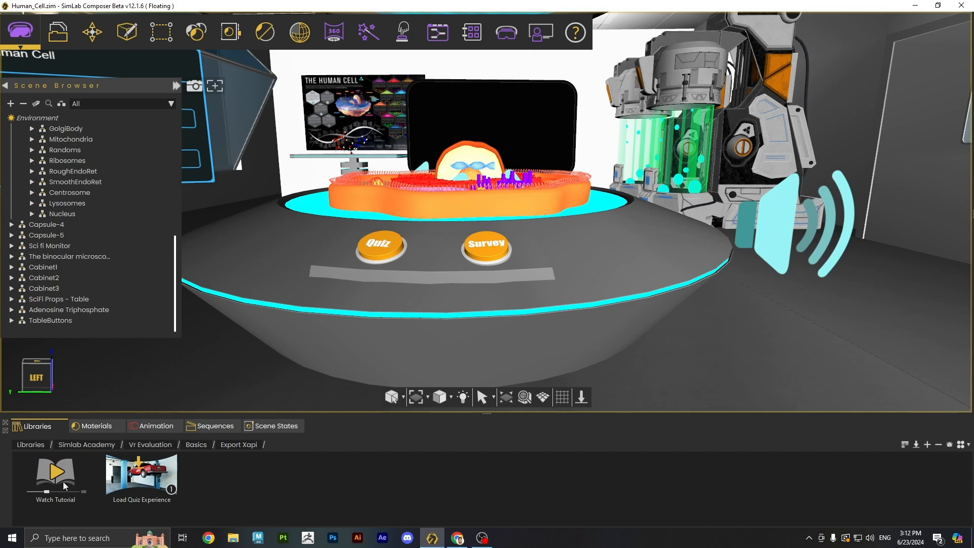
- Go back to Basics and choose Export Lesson as SCORM from the VR Evaluation menu
click(196, 445)
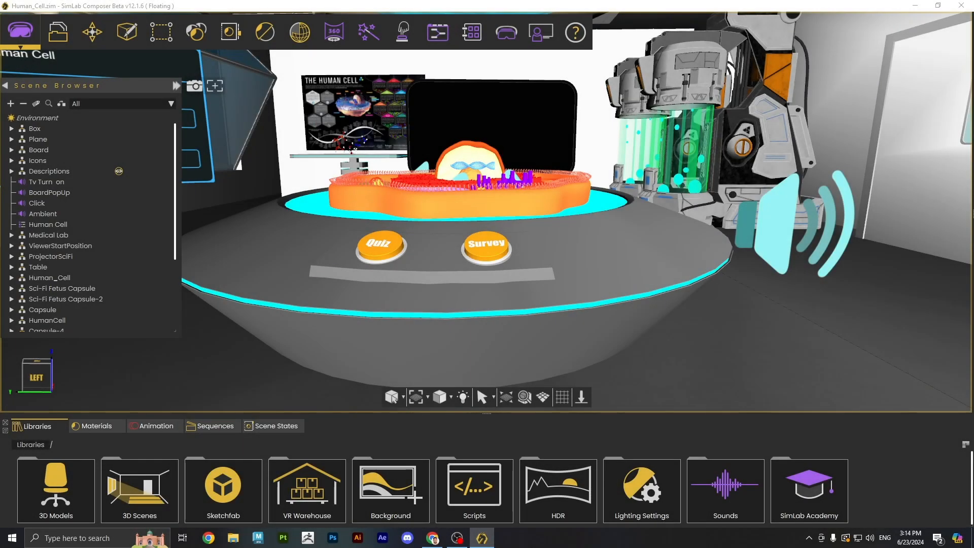
click(542, 33)
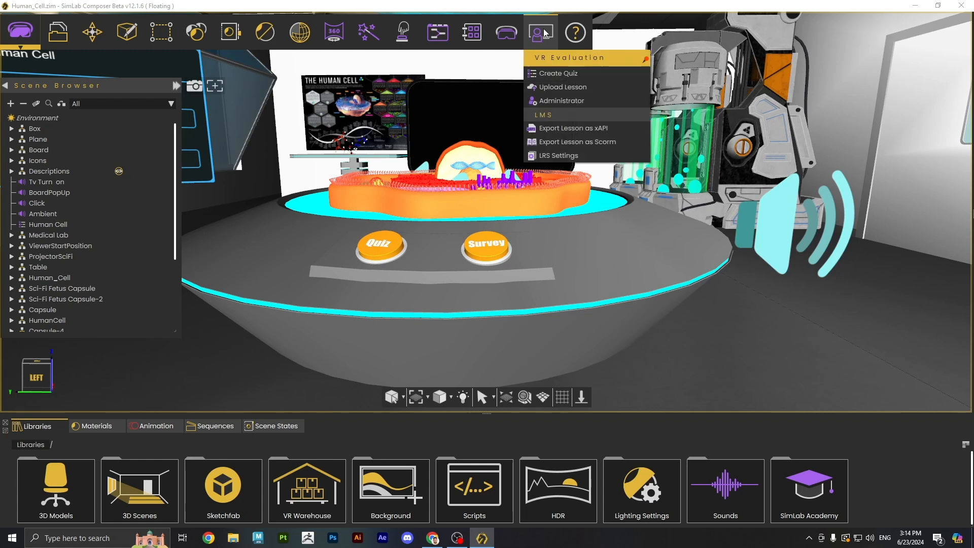
click(564, 142)
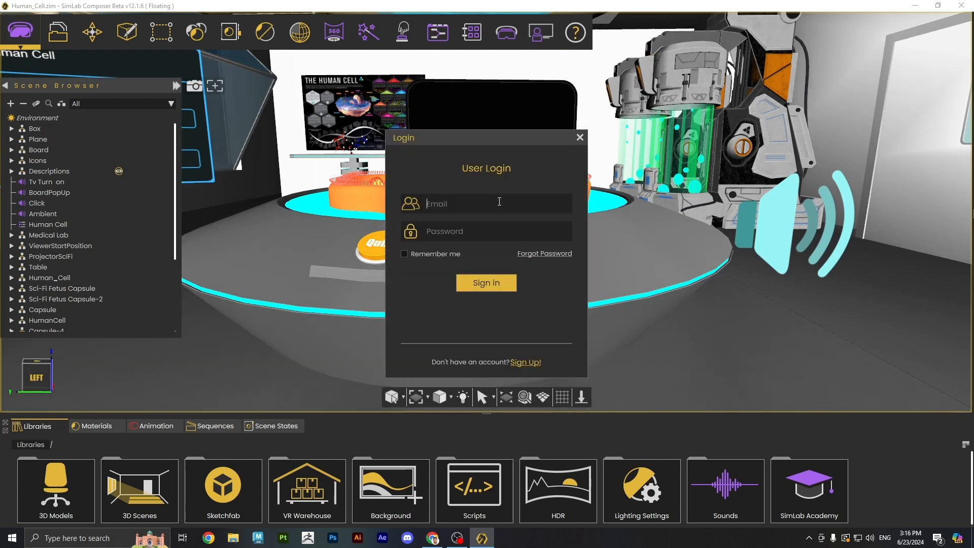
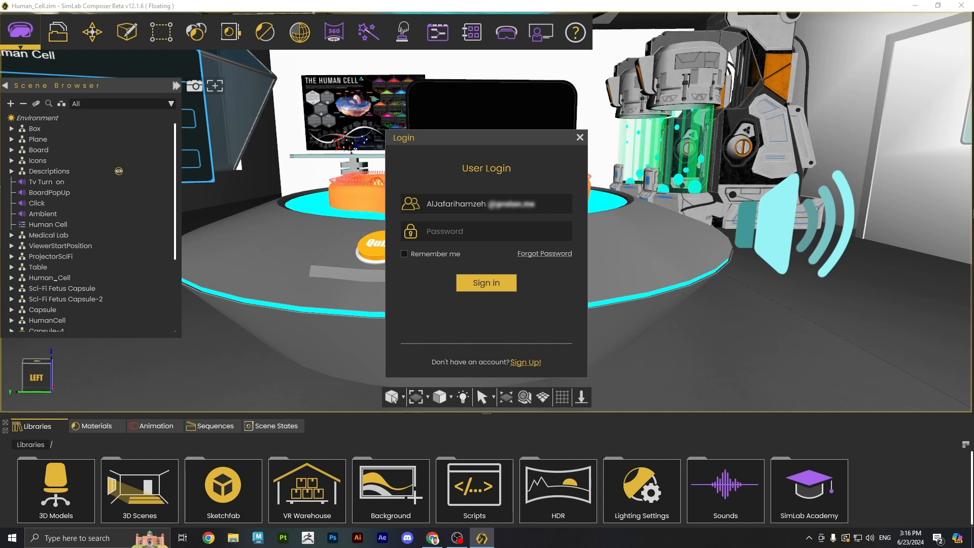
- Sign in to the SimLab account with the account e-mail and password
click(491, 235)
text(••••••••)
key(BackSpace)
key(BackSpace)
key(BackSpace)
key(BackSpace)
key(BackSpace)
key(BackSpace)
key(BackSpace)
key(BackSpace)
text(•••••••••••••••)
key(Return)
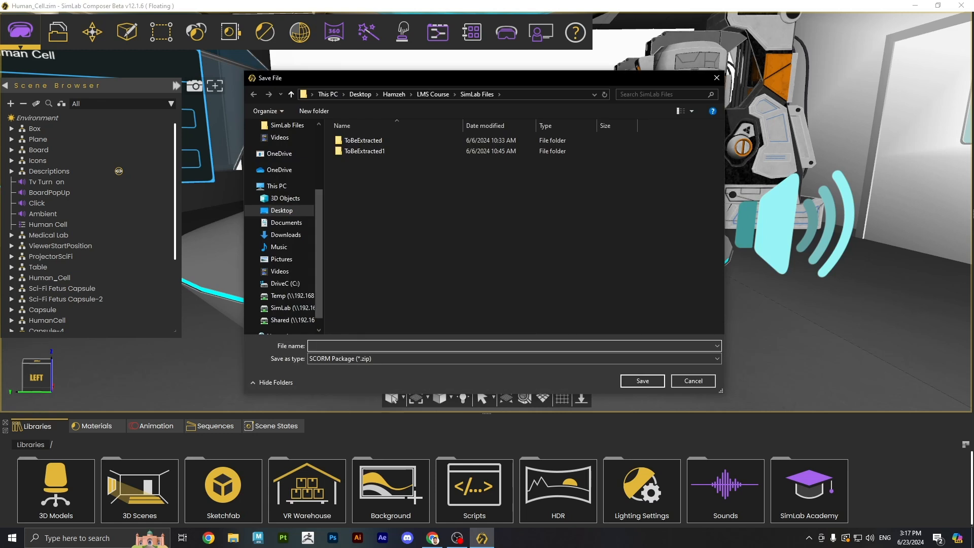
- Save the SCORM package as HumanCell_Scorm in the LMS Course folder
scroll(284, 192, up, 2)
click(286, 186)
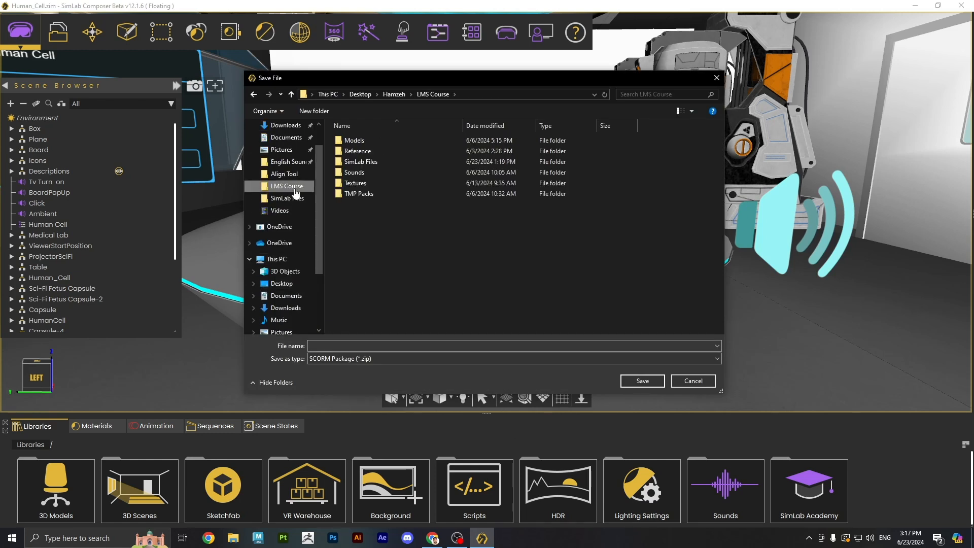
click(348, 347)
text(Human)
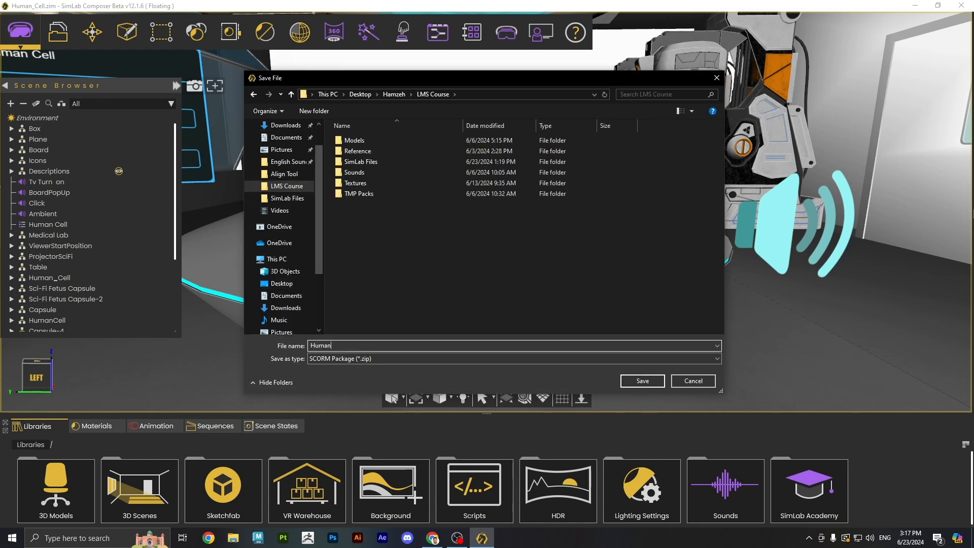
text(Cell_Scorm)
click(637, 382)
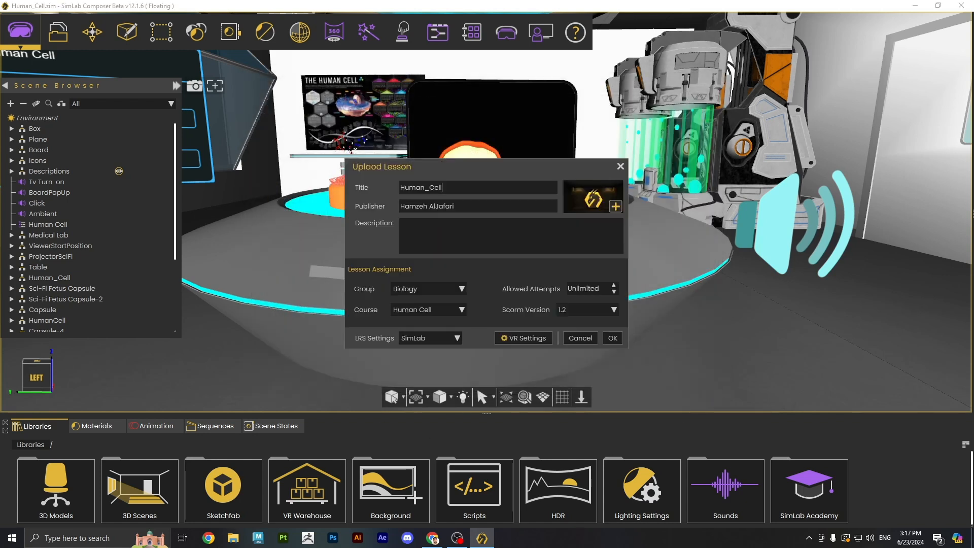
- Set the publisher to SimLab Soft and use the scene image from SimLab Files as preview
key(Tab)
text(SimLab Soft)
click(615, 206)
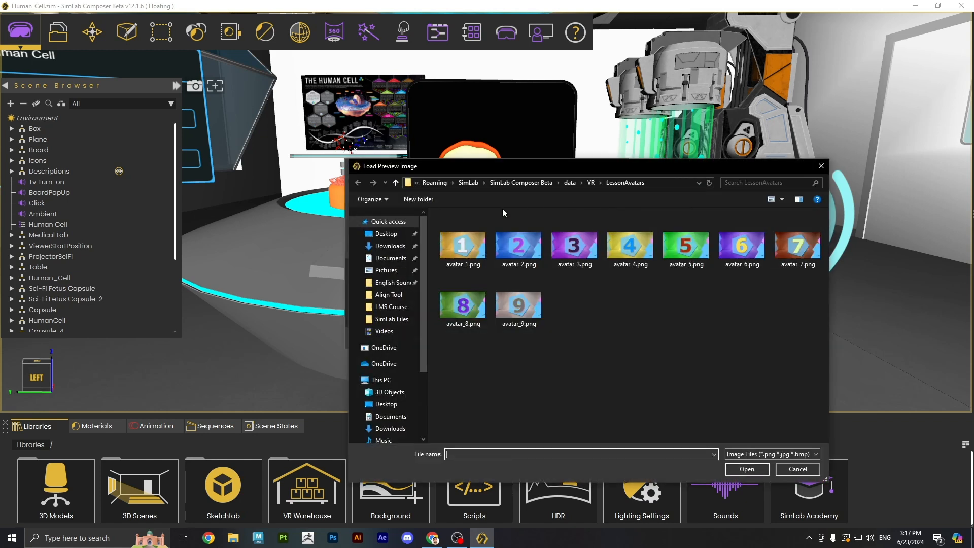
click(385, 319)
double_click(469, 292)
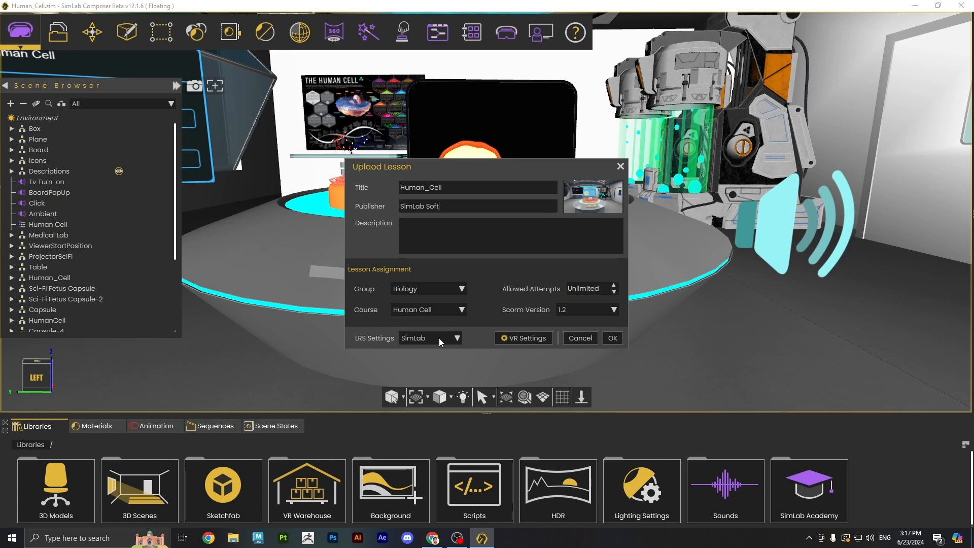
- Keep SimLab as the LRS setting and SCORM version 1.2
click(413, 337)
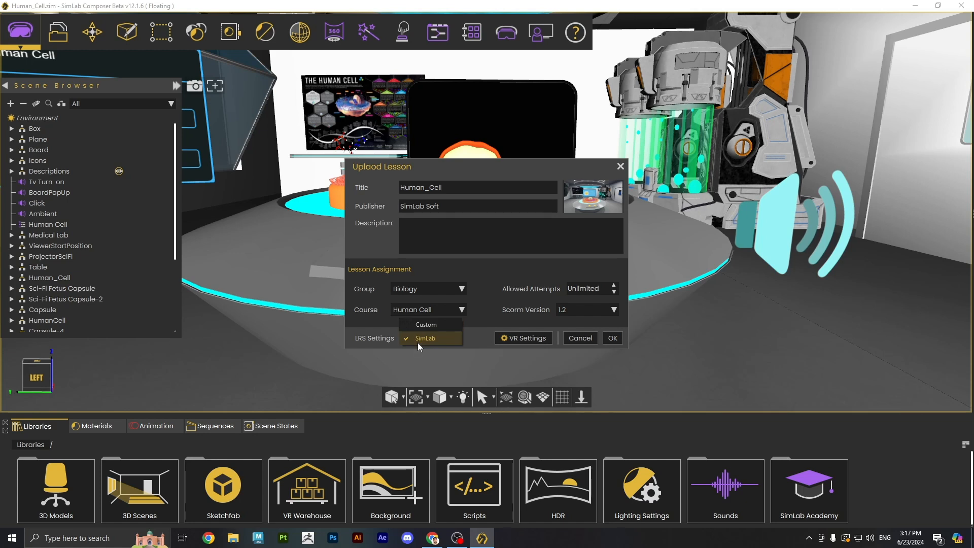
click(418, 338)
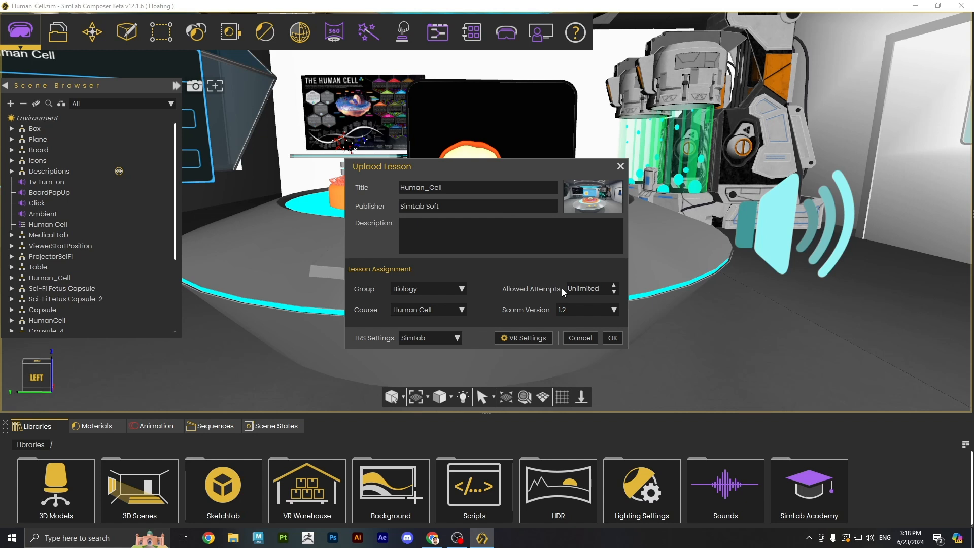
click(565, 311)
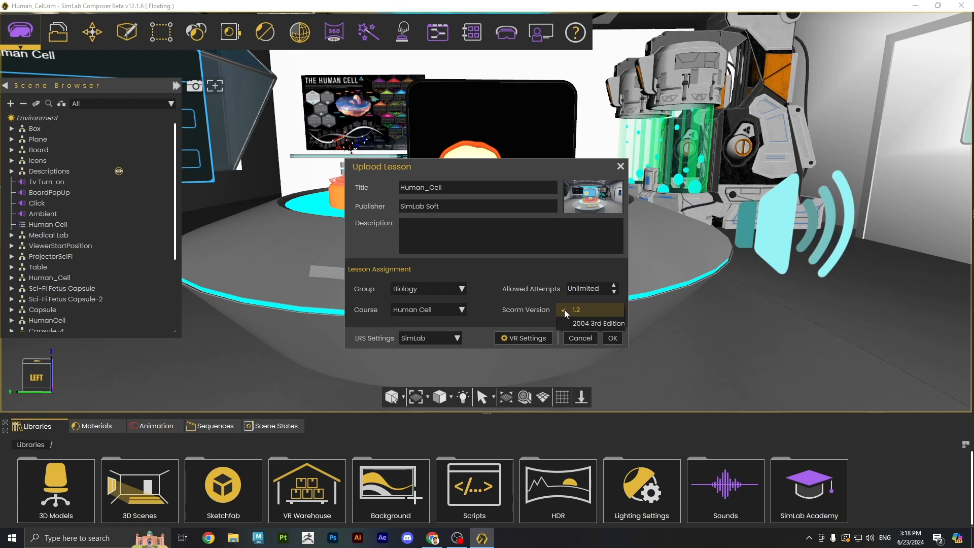
click(566, 311)
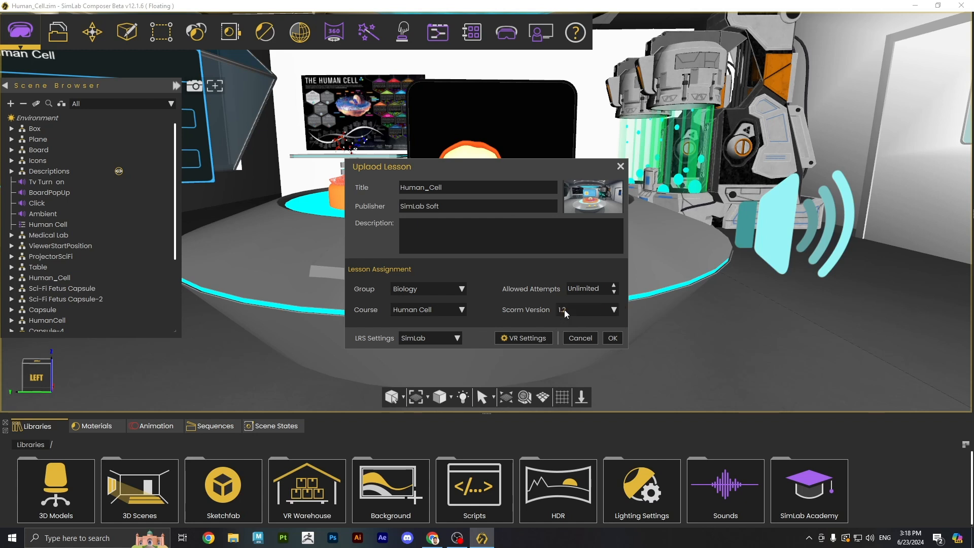
- In the lesson's VR Settings, enable VR Viewer Only and disable the VR menu
click(525, 339)
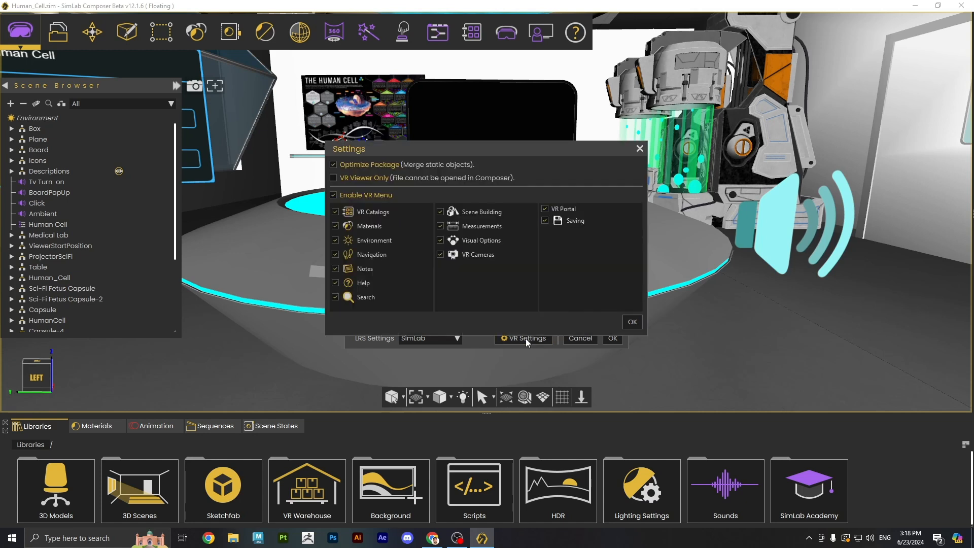
click(332, 178)
click(333, 195)
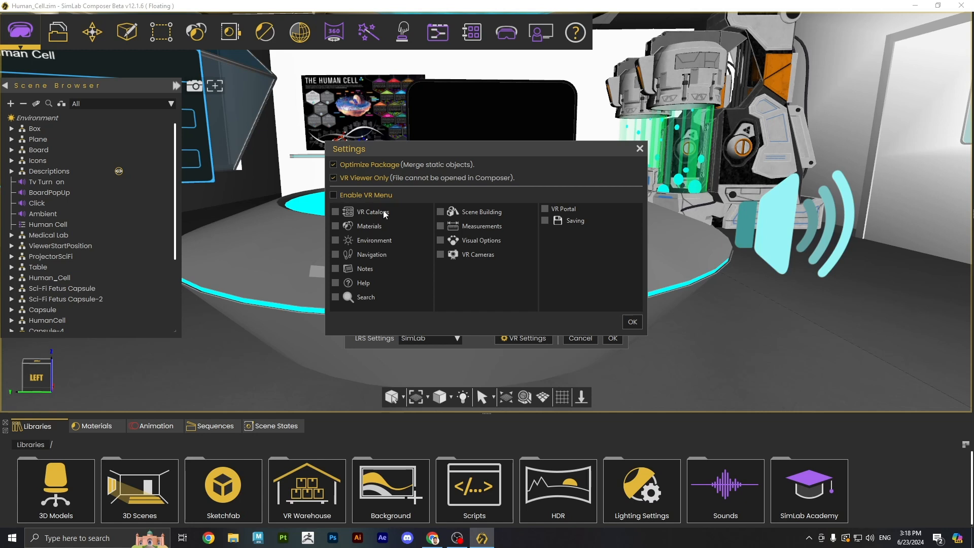
click(632, 321)
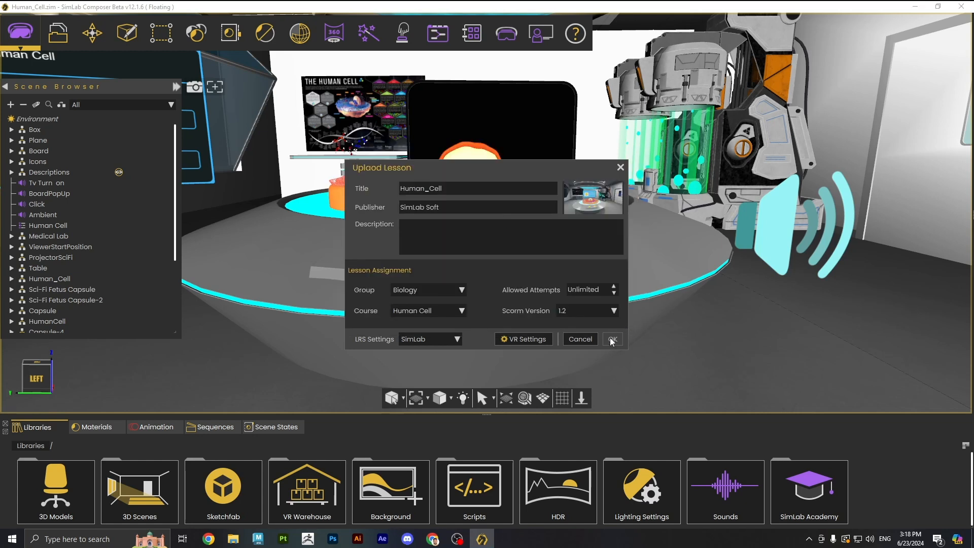
- Upload the Human_Cell lesson and dismiss the Uploaded Finished message
click(612, 339)
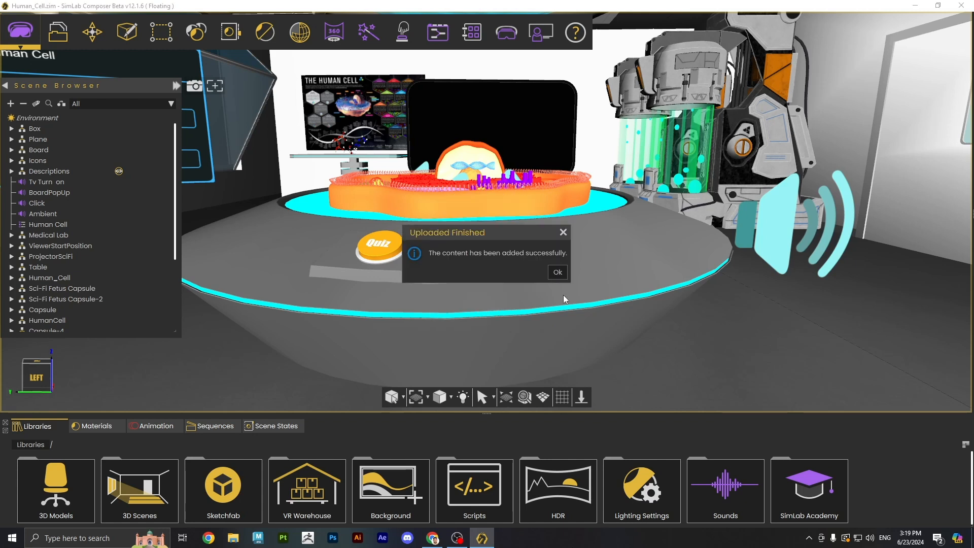
click(558, 272)
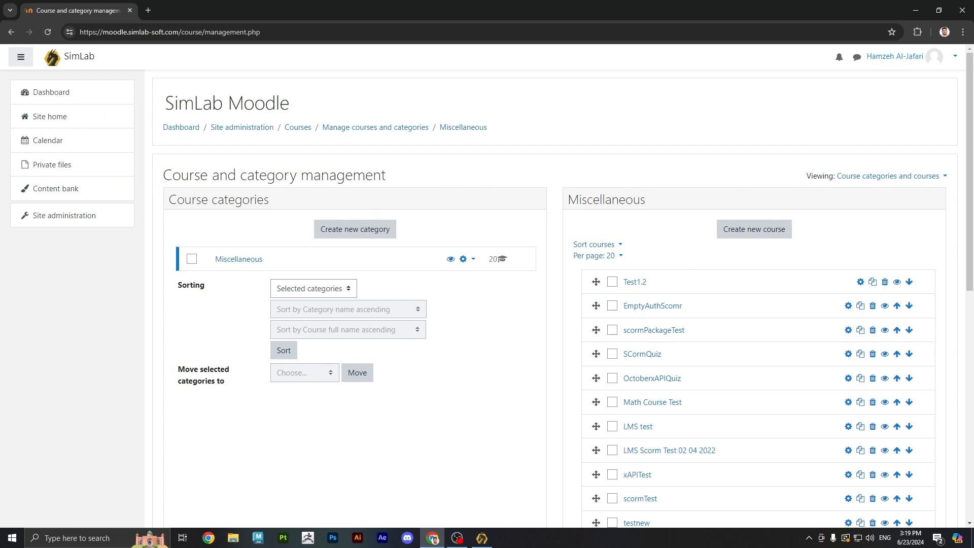
- Start a new course with full name 'Biology - Human Cell' and short name B-HC
click(748, 231)
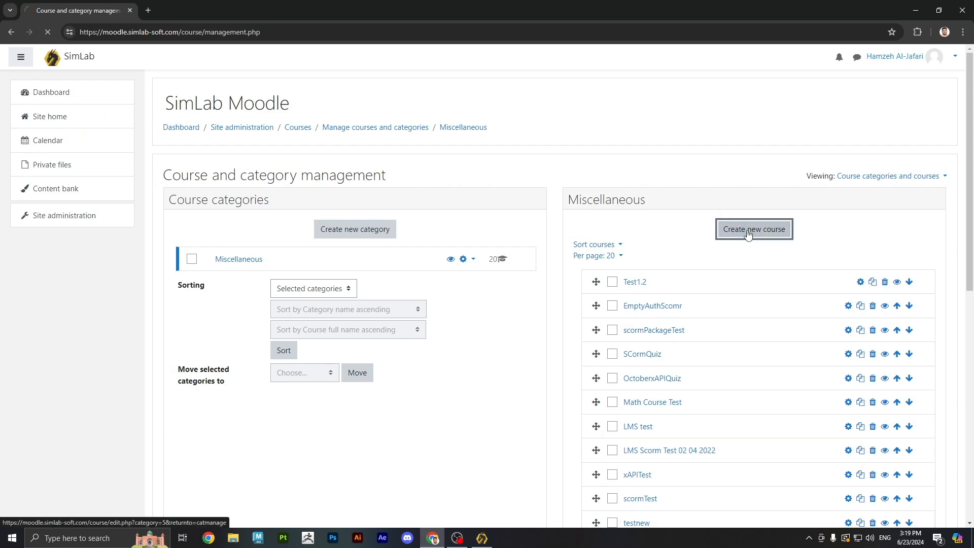
click(530, 228)
text(Biology - Human Cell)
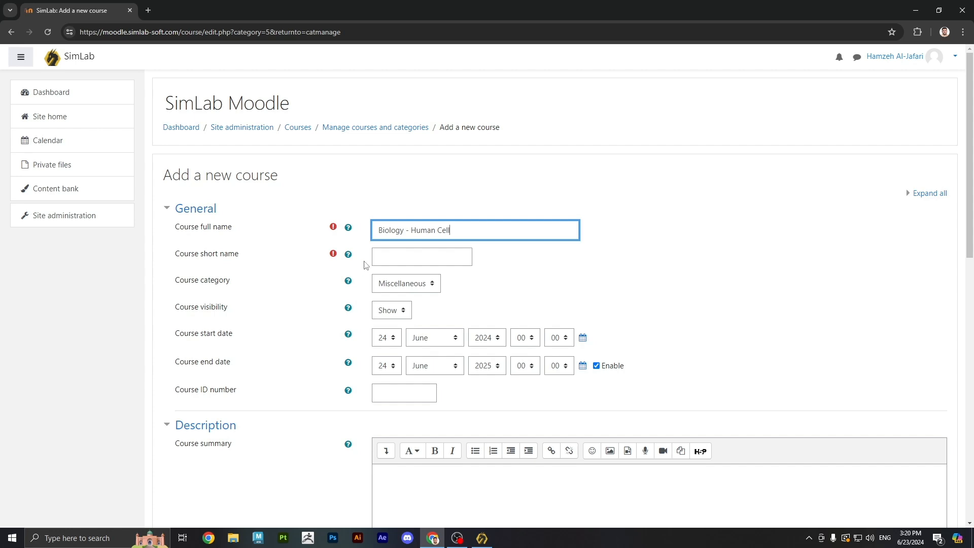
click(382, 259)
text(B-)
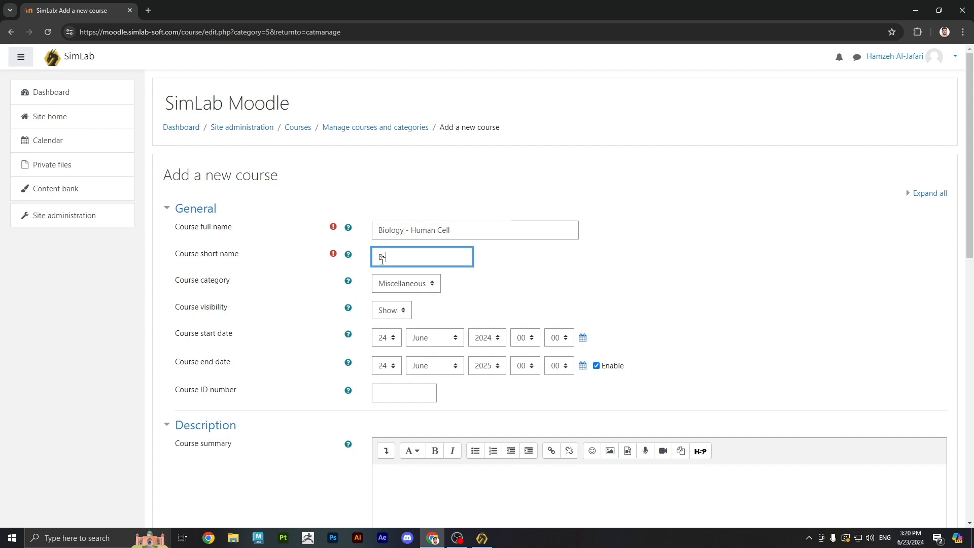
text(HC)
- Set the format to Single activity with SCORM package type, then save and display
scroll(539, 289, down, 4)
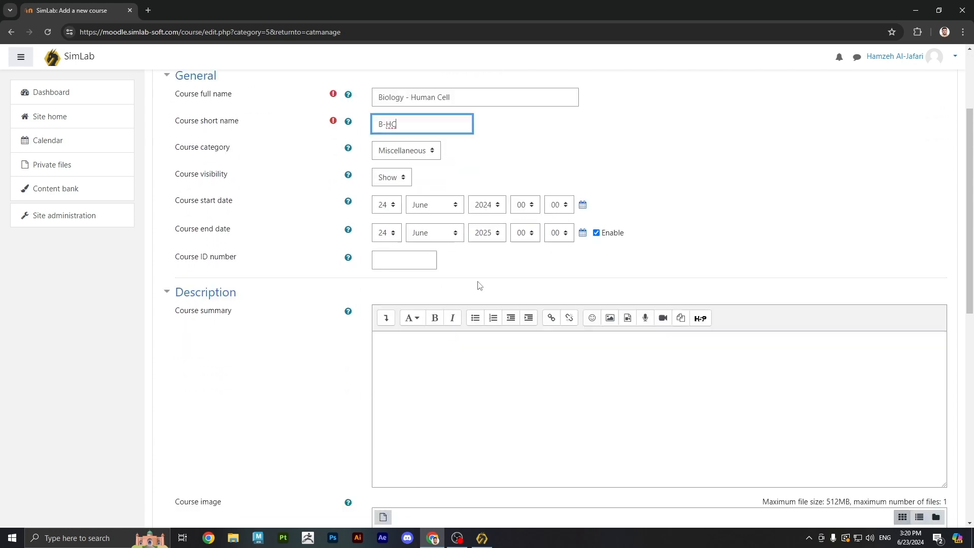
scroll(405, 272, down, 6)
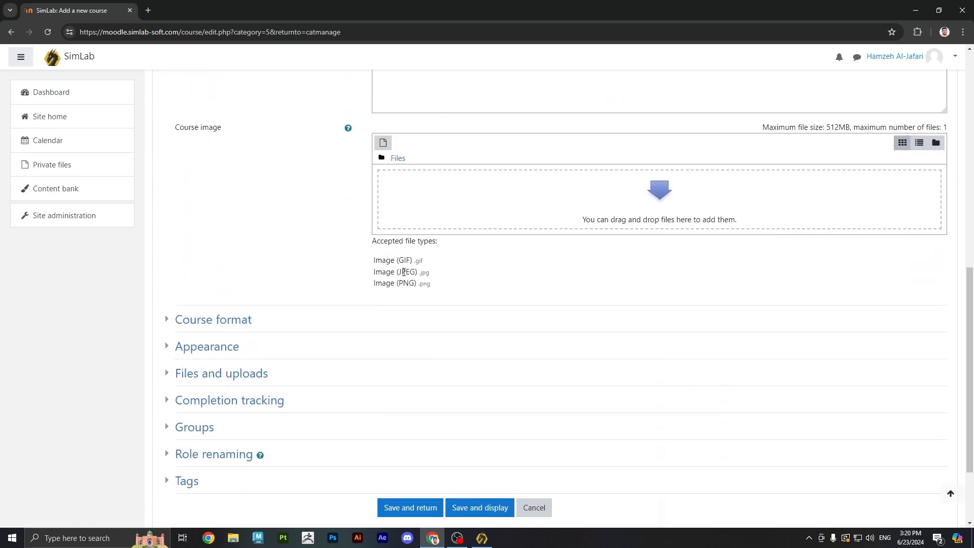
click(176, 324)
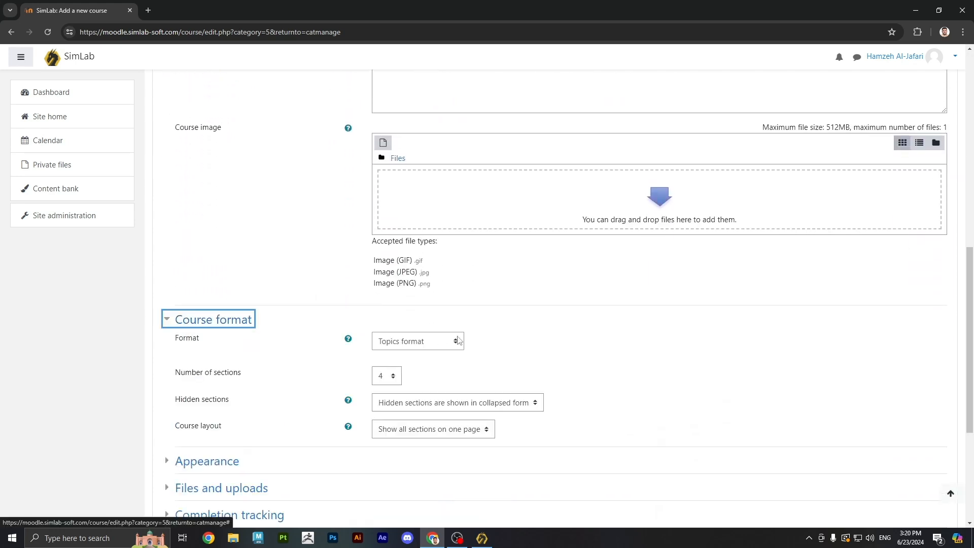
click(409, 345)
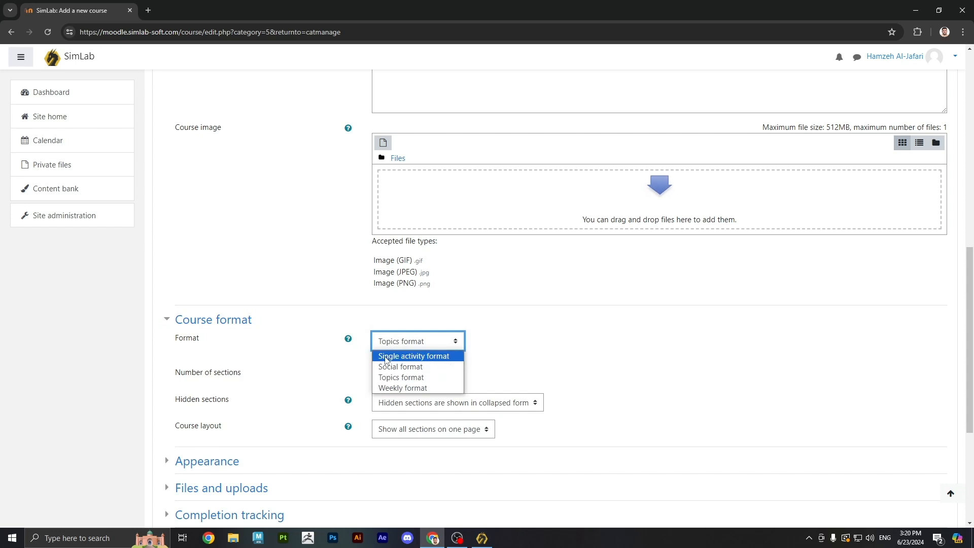
click(386, 360)
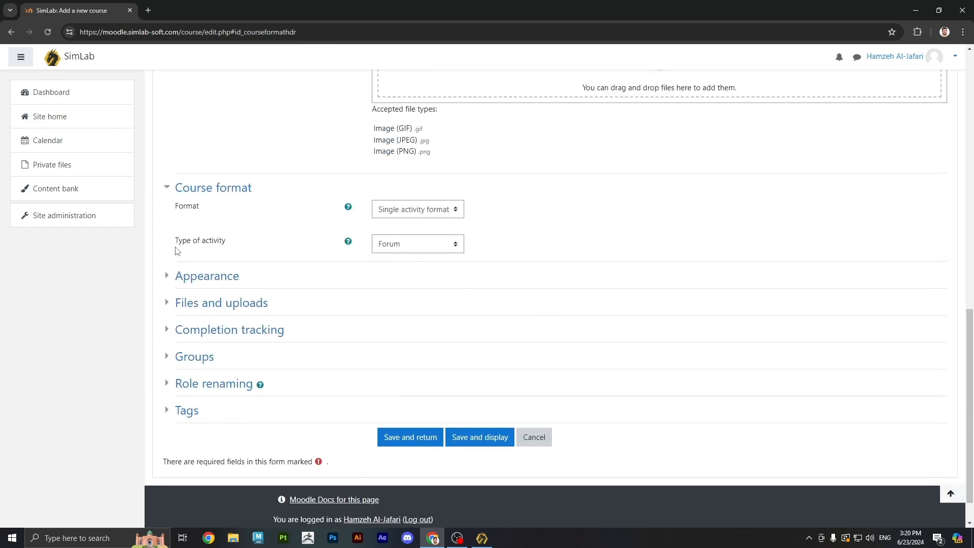
click(389, 249)
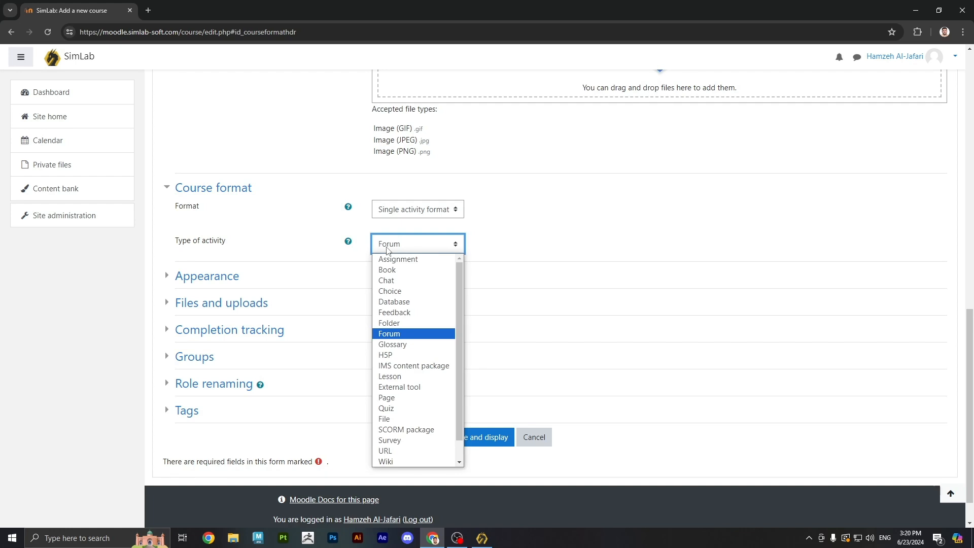
click(398, 430)
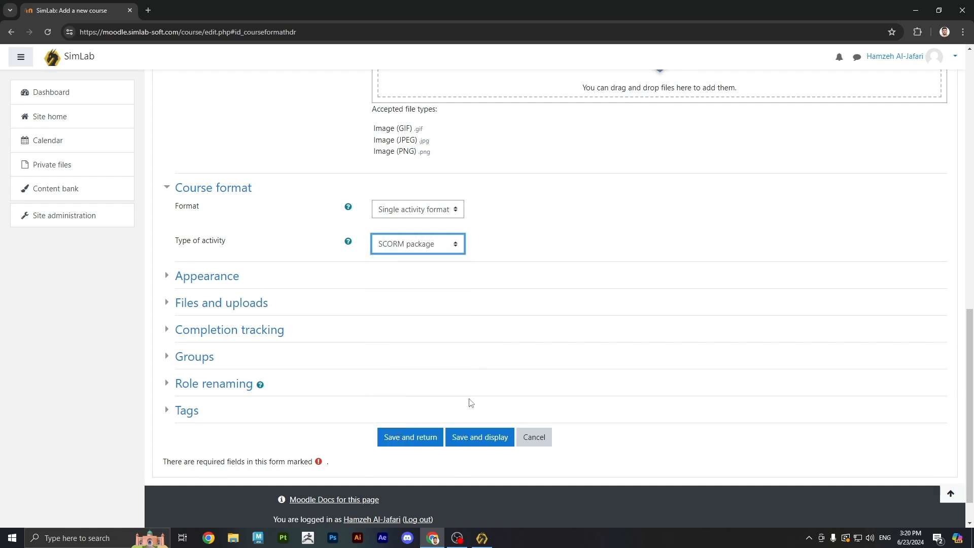
click(477, 439)
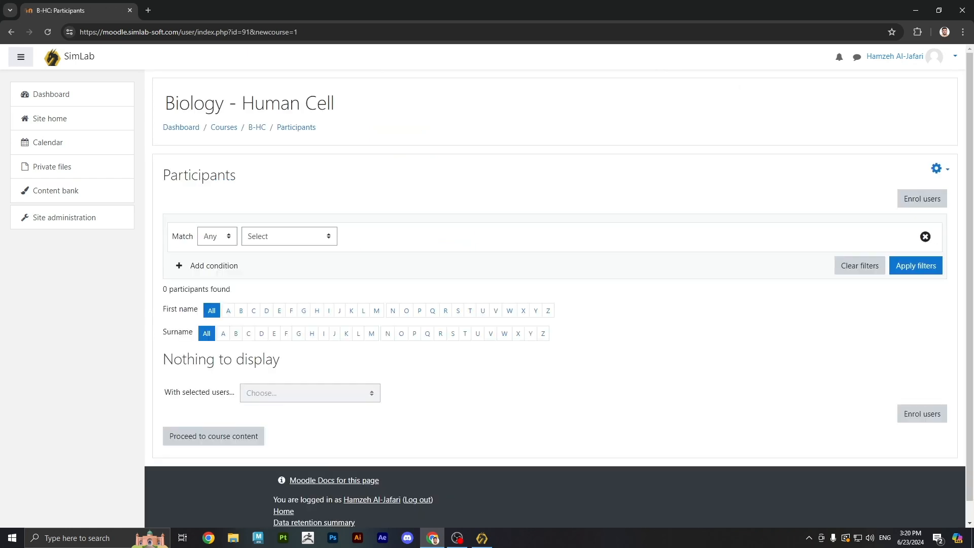
- Open the B-HC course's SCORM activity form and name it 'Human Cell'
click(262, 128)
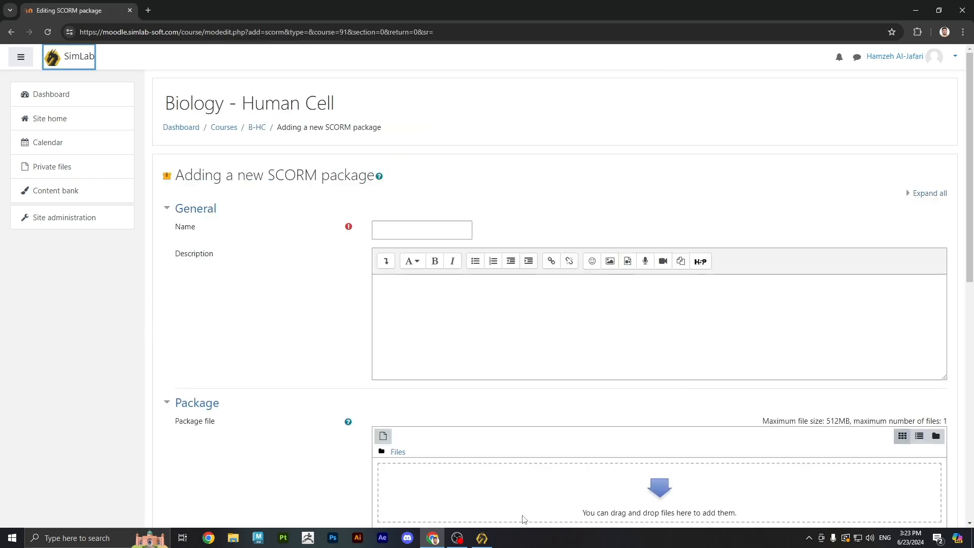
click(419, 236)
text(Human Cell)
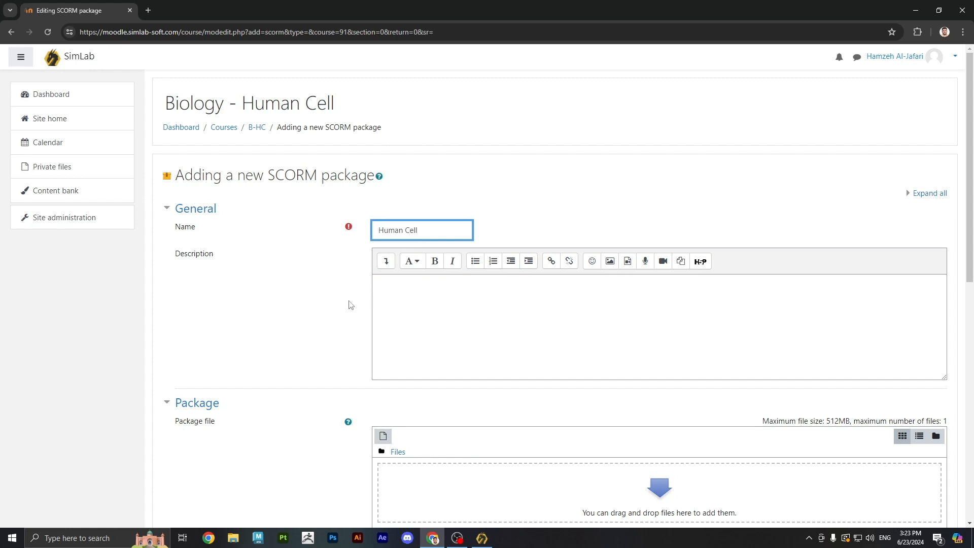
scroll(349, 304, down, 4)
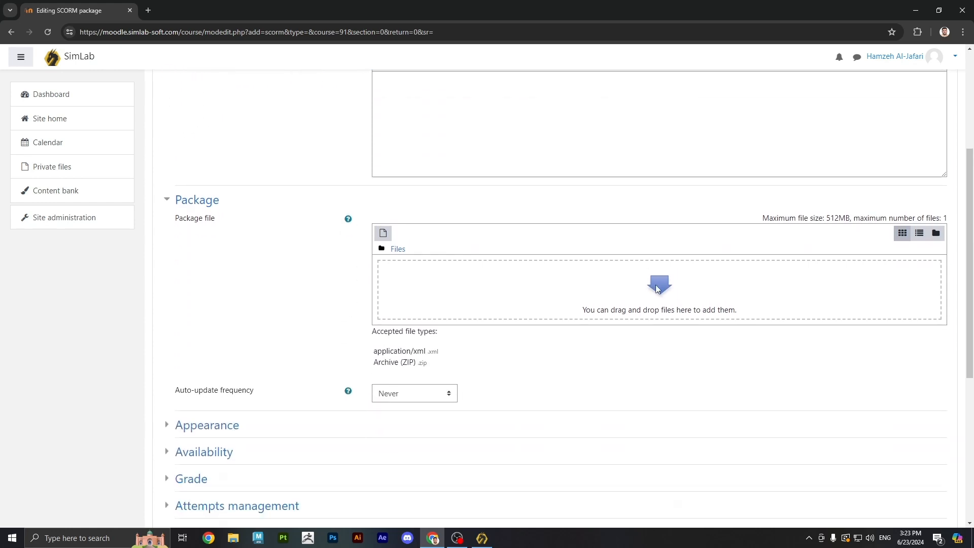
- Upload HumanCell_Scorm.zip from the LMS Course folder as the activity's package file
click(658, 288)
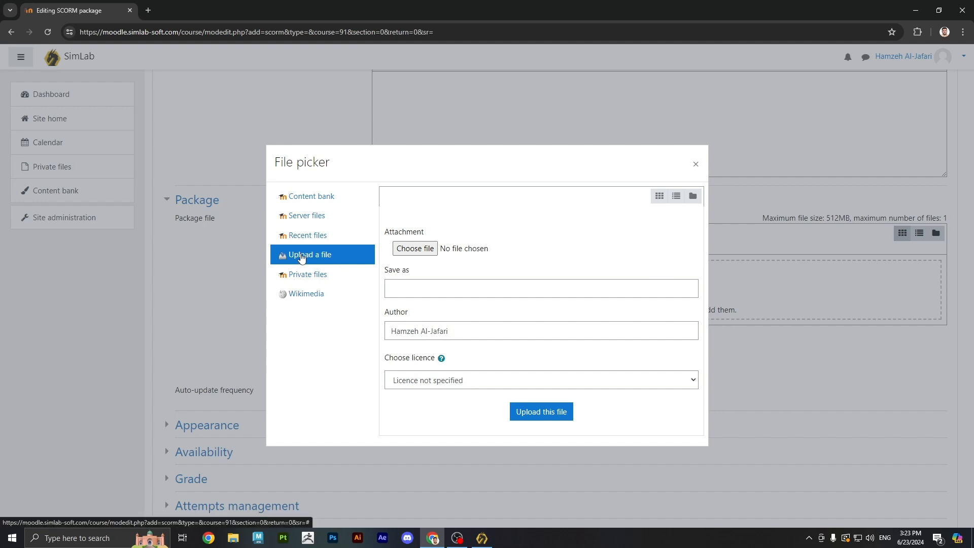
click(415, 248)
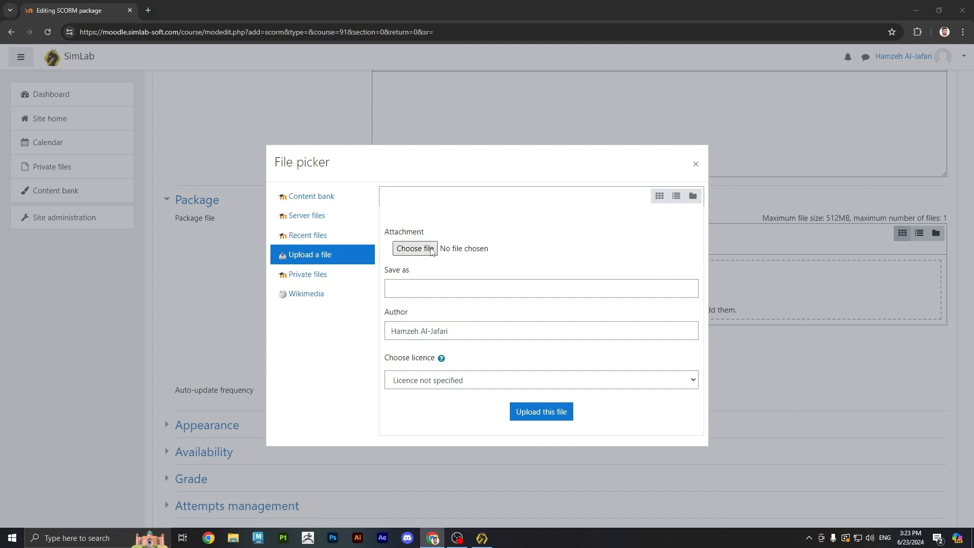
scroll(359, 261, up, 3)
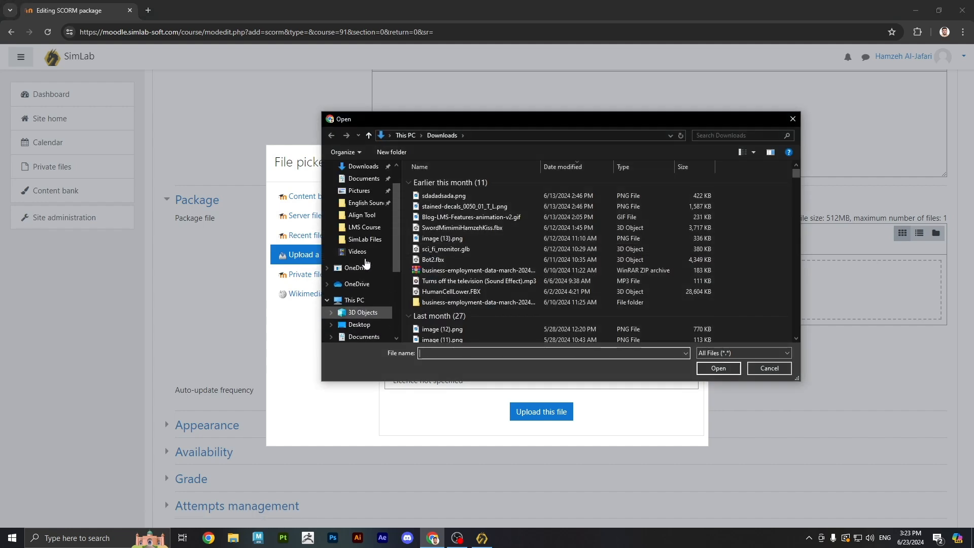
click(366, 228)
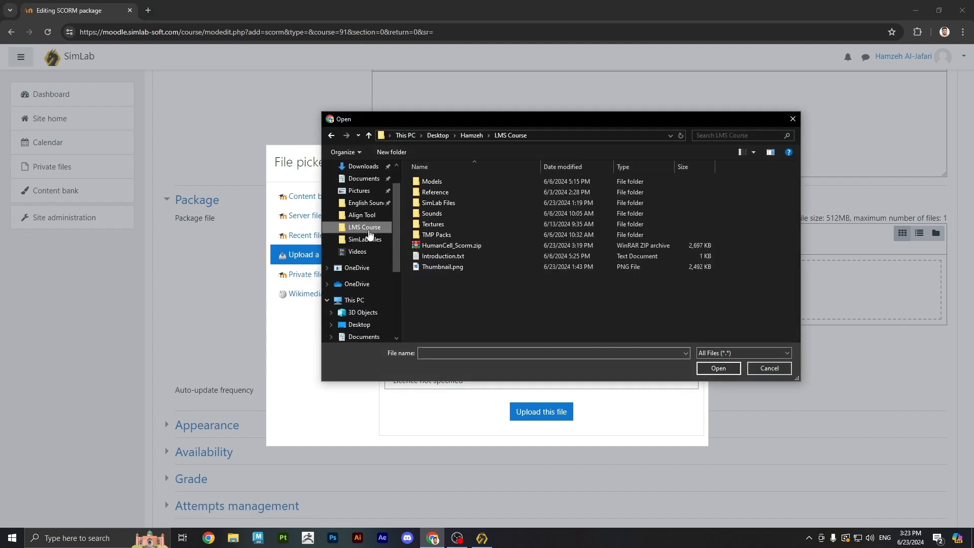
double_click(448, 246)
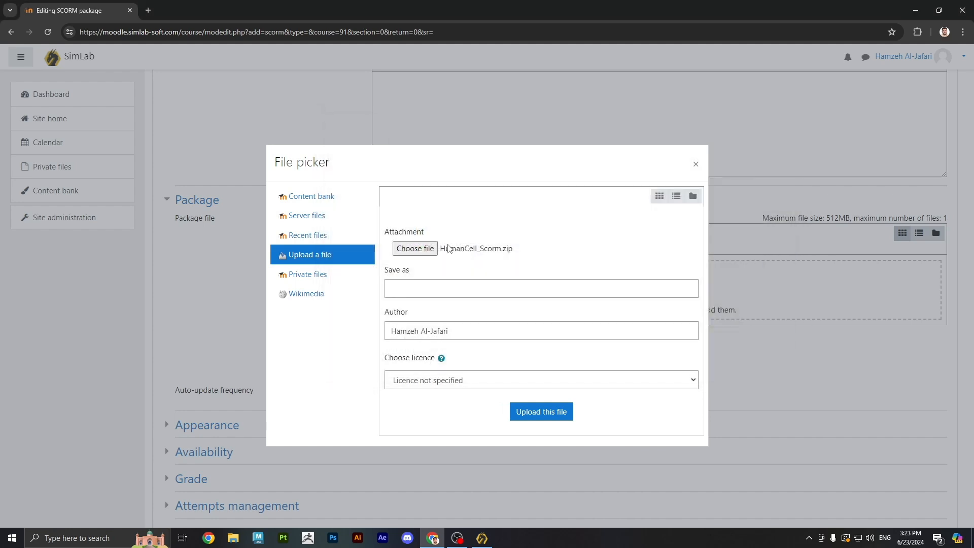
click(529, 414)
scroll(605, 367, down, 5)
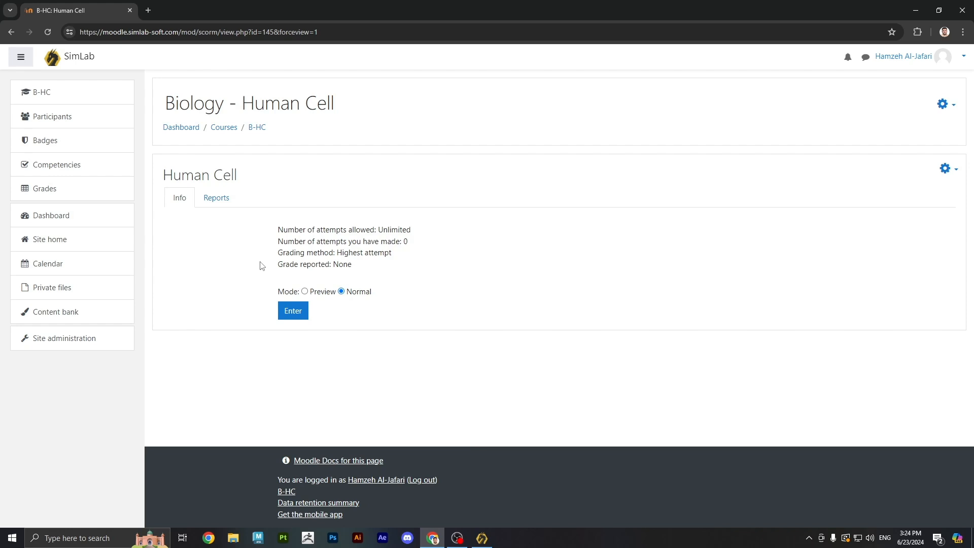
- From Participants, select three users and enrol them with the Student role
click(54, 121)
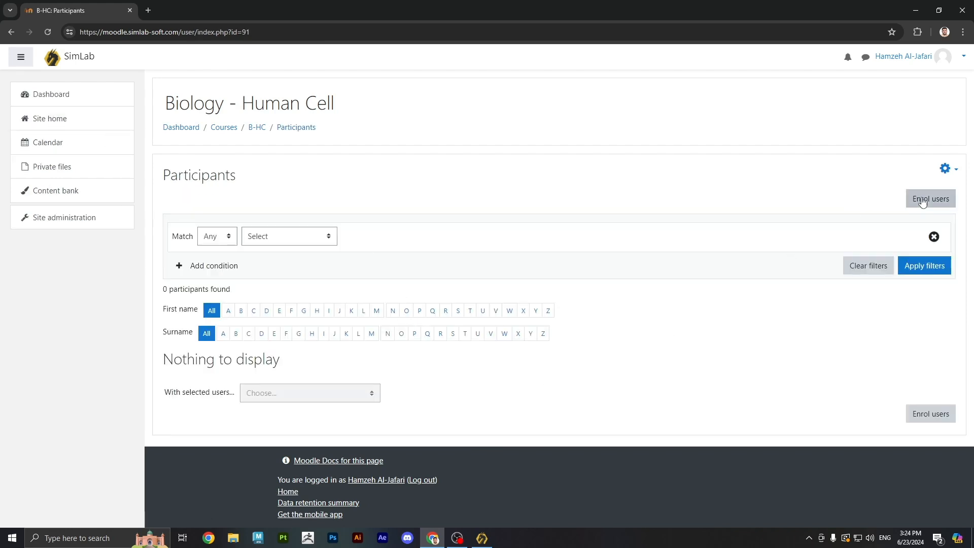
click(923, 200)
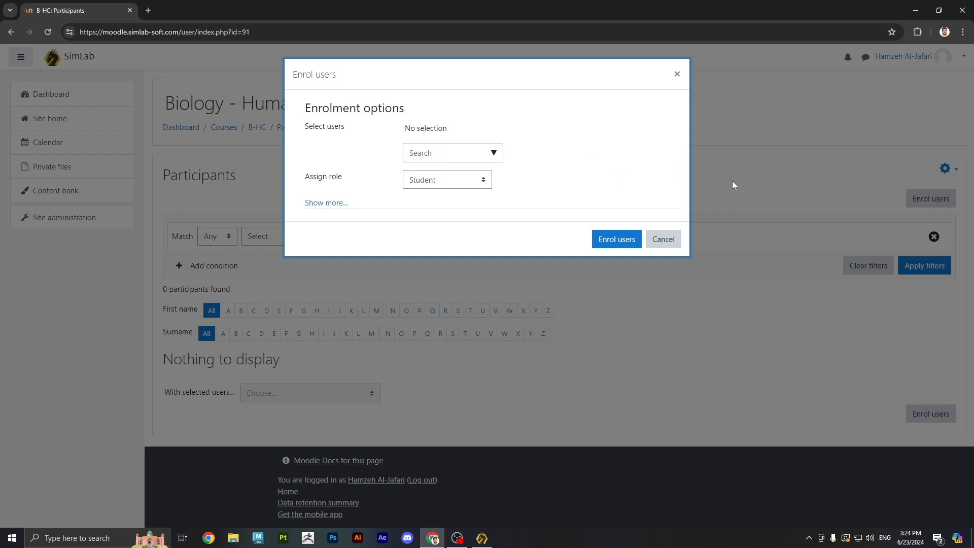
click(494, 154)
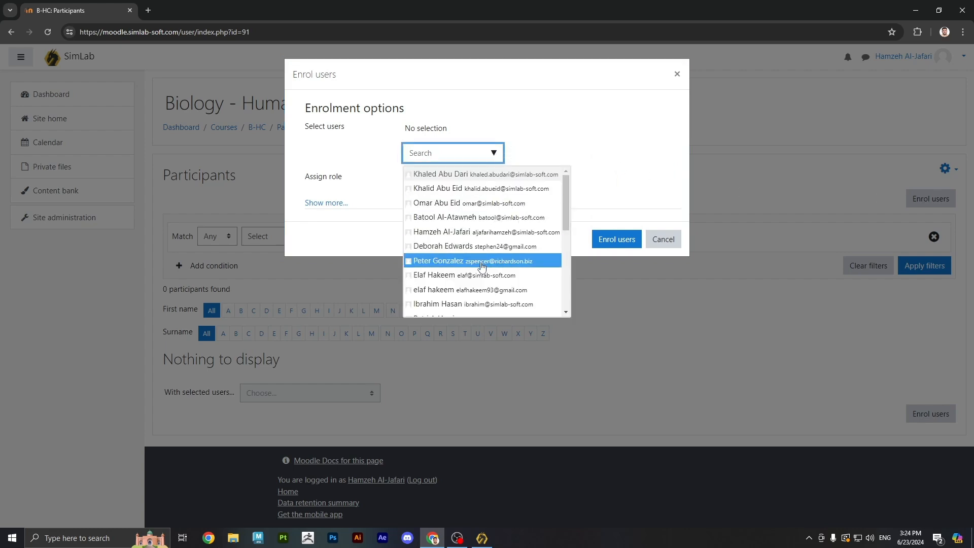
click(466, 247)
click(461, 268)
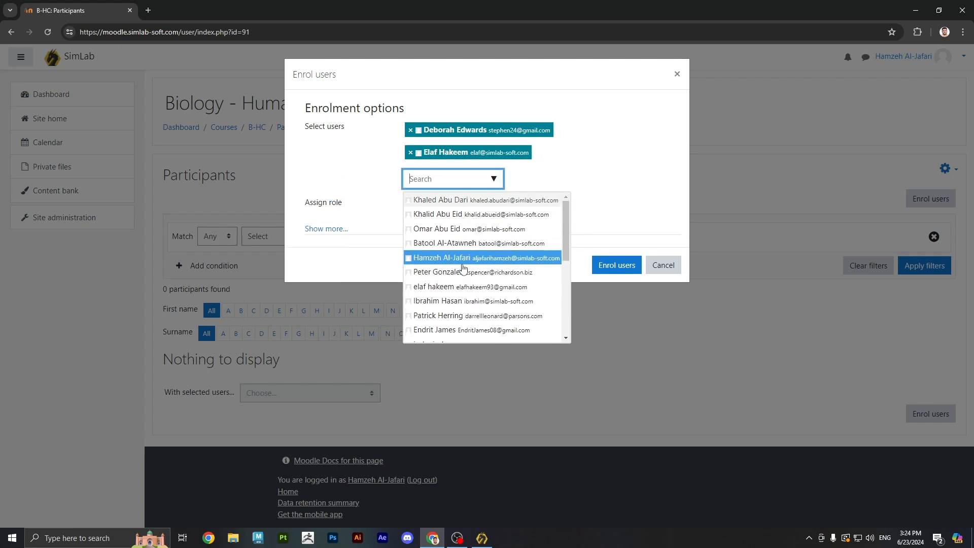
click(468, 327)
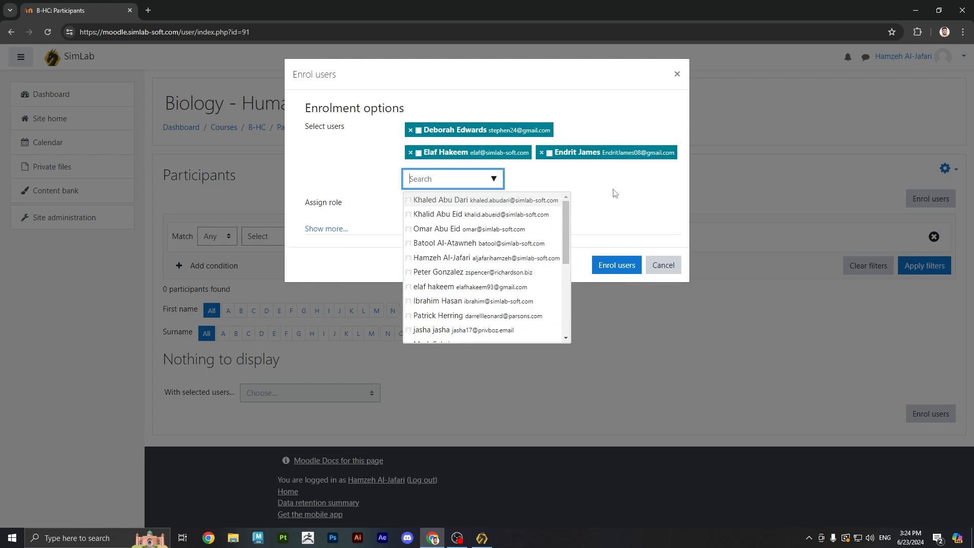
click(616, 265)
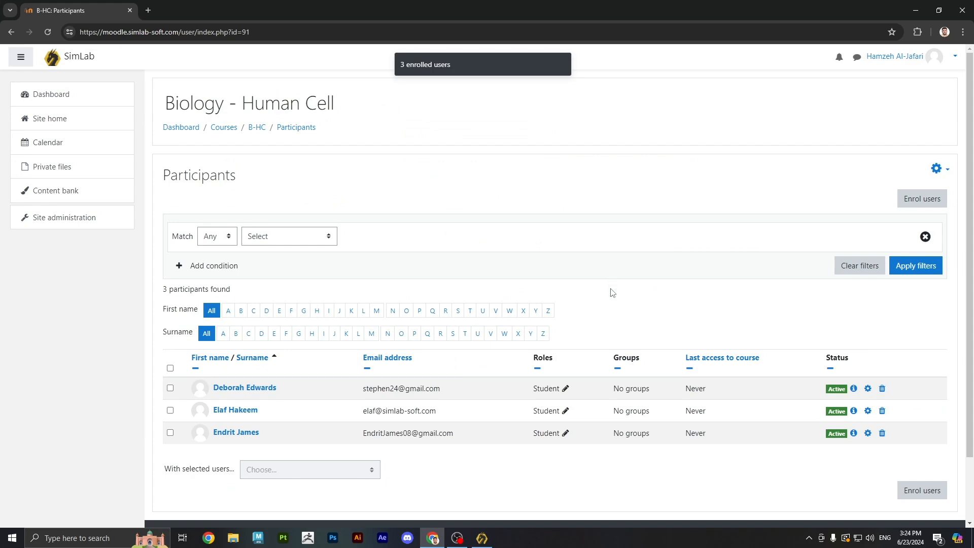
scroll(629, 401, down, 2)
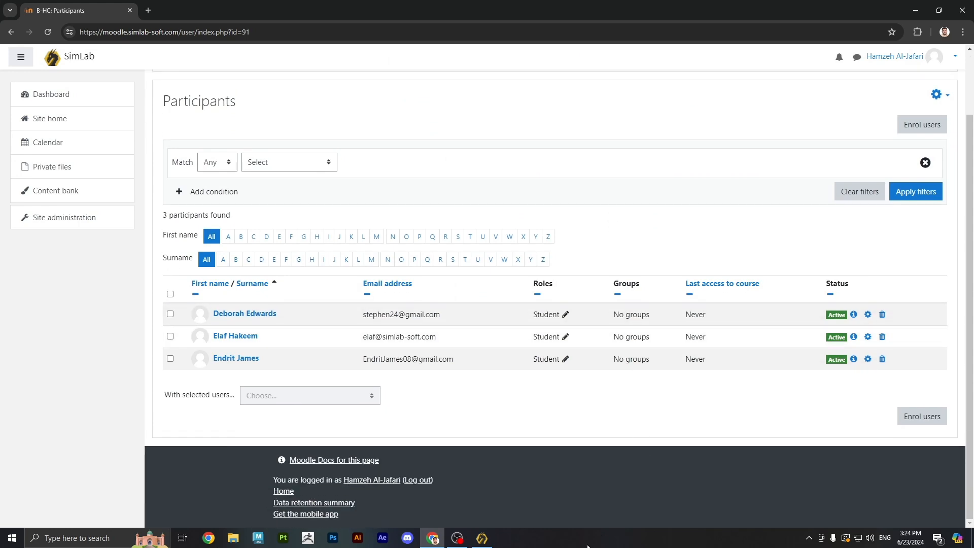
click(957, 57)
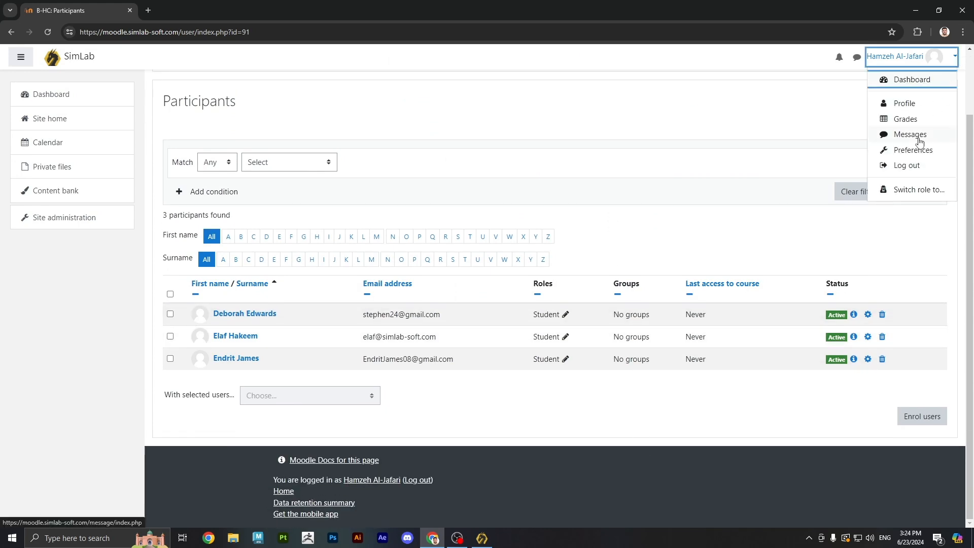
- Switch from the teacher account to an enrolled student's saved login and enter Biology - Human Cell in Normal mode
click(907, 165)
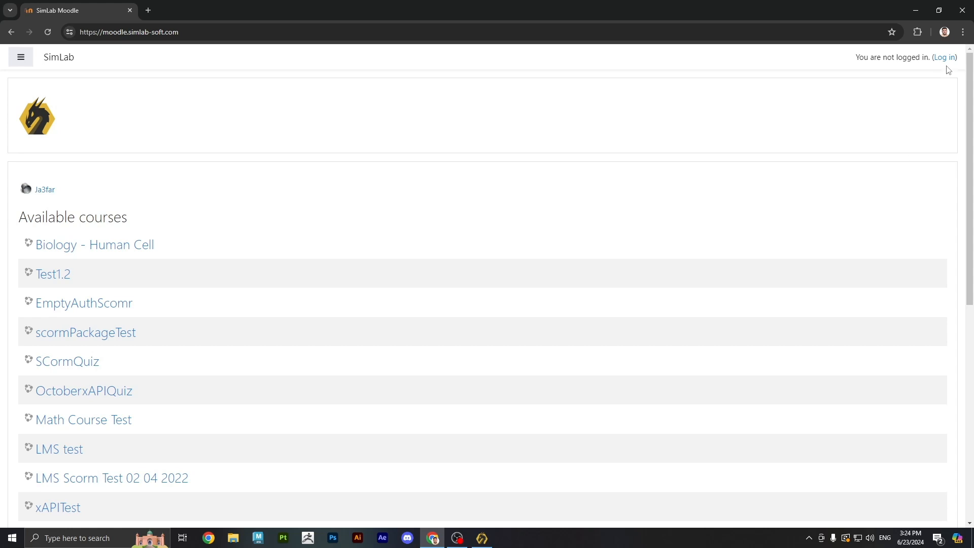
click(944, 57)
double_click(350, 221)
text(Enbd)
key(BackSpace)
key(BackSpace)
text(d)
click(381, 256)
click(357, 300)
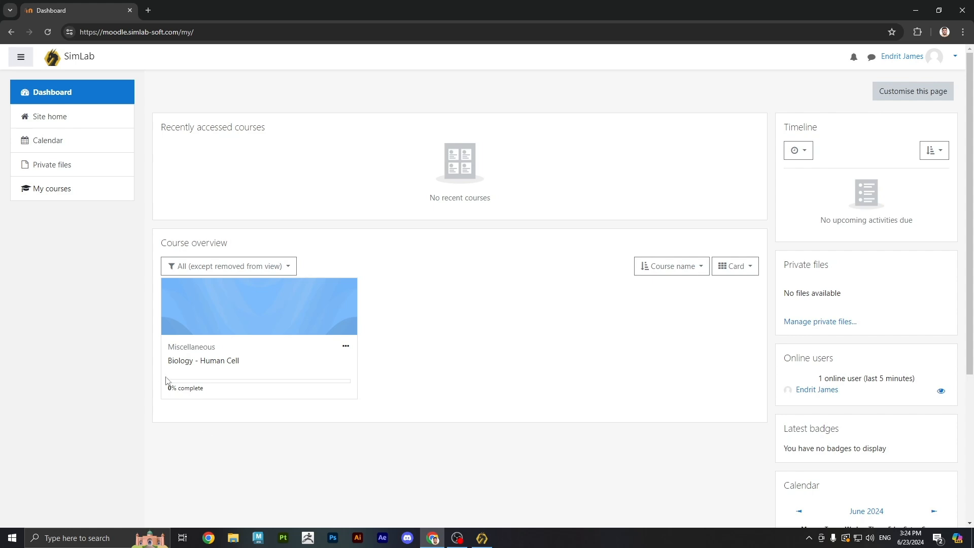
click(206, 361)
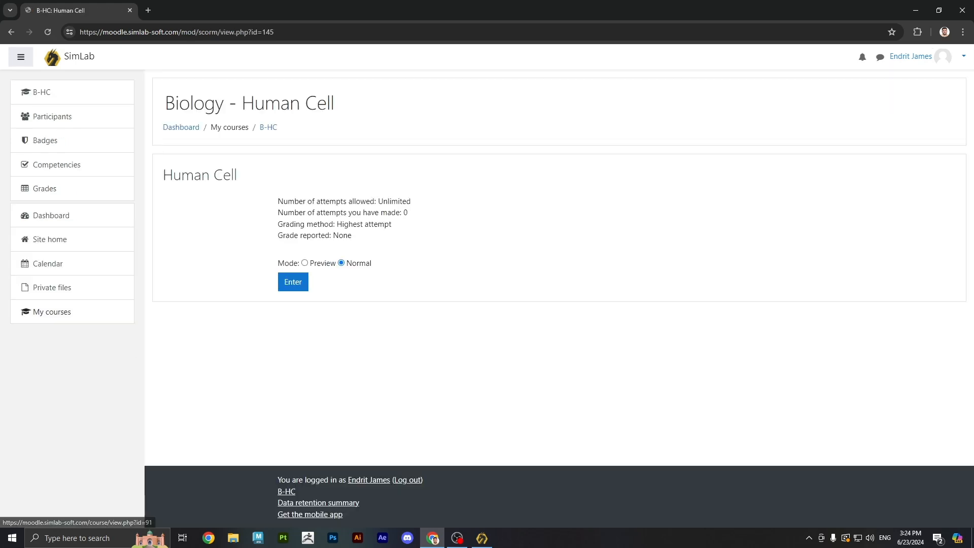
click(291, 284)
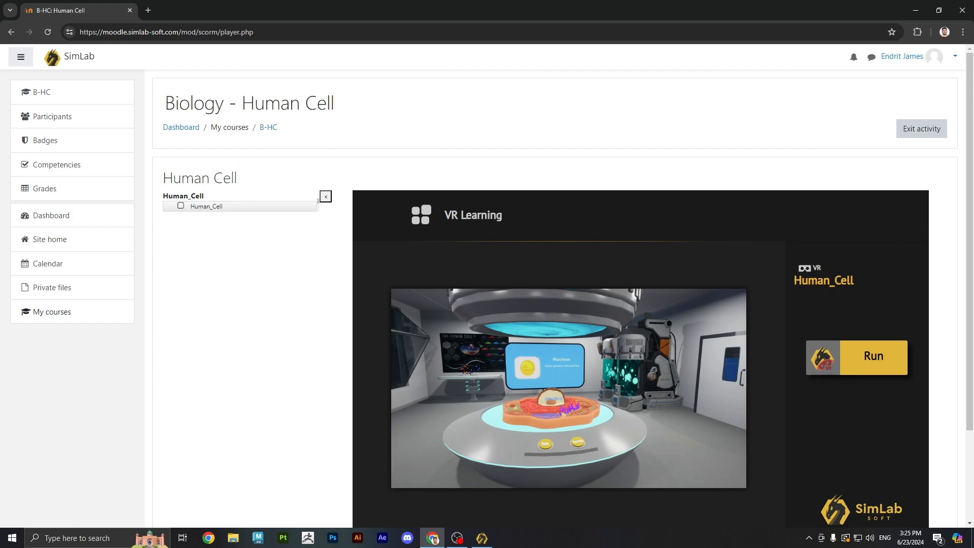
- Run the Human_Cell VR lesson in SimLabVRShowroom and walk toward the cell table
click(867, 369)
click(529, 126)
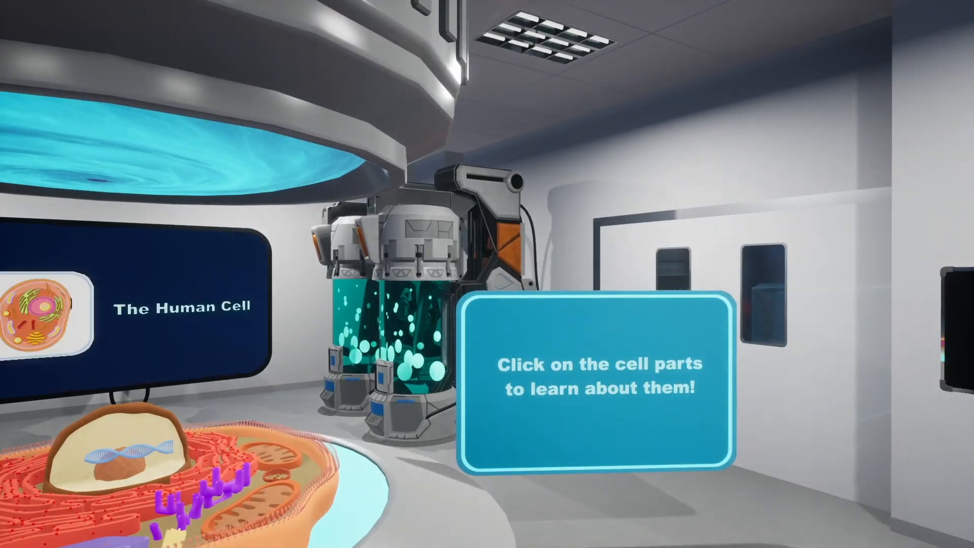
key(s)
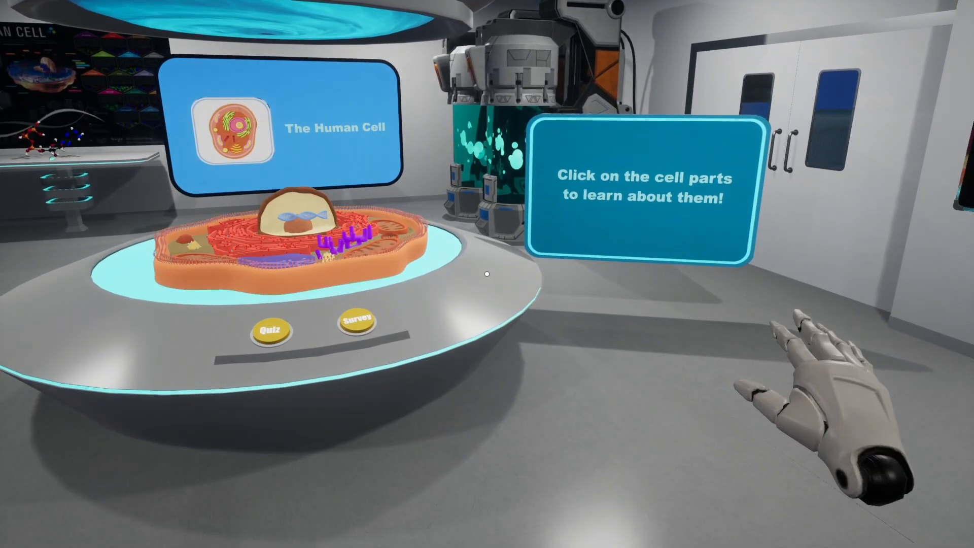
key(w)
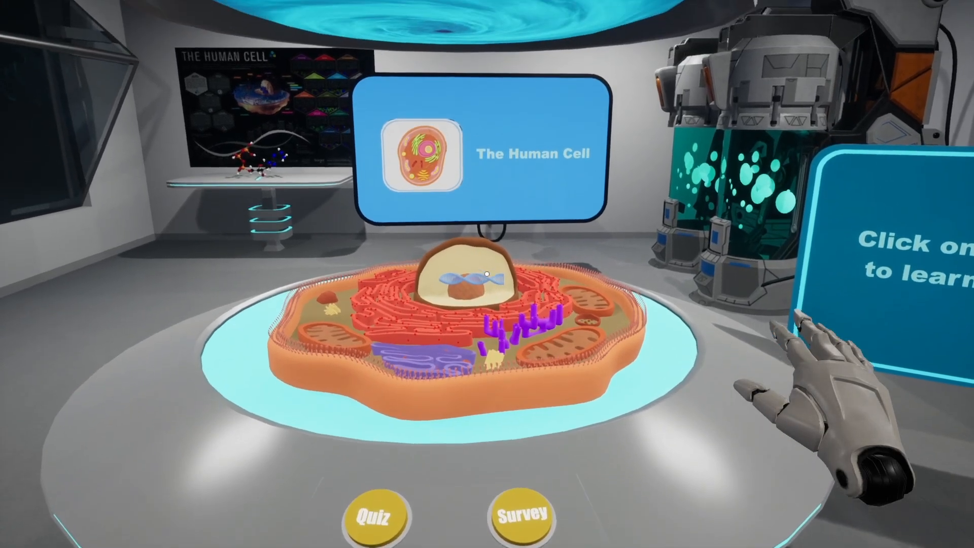
- Show facts for the Nucleus, Mitochondria, Golgi Body and Rough Endoplasmic Reticulum
click(486, 274)
key(s)
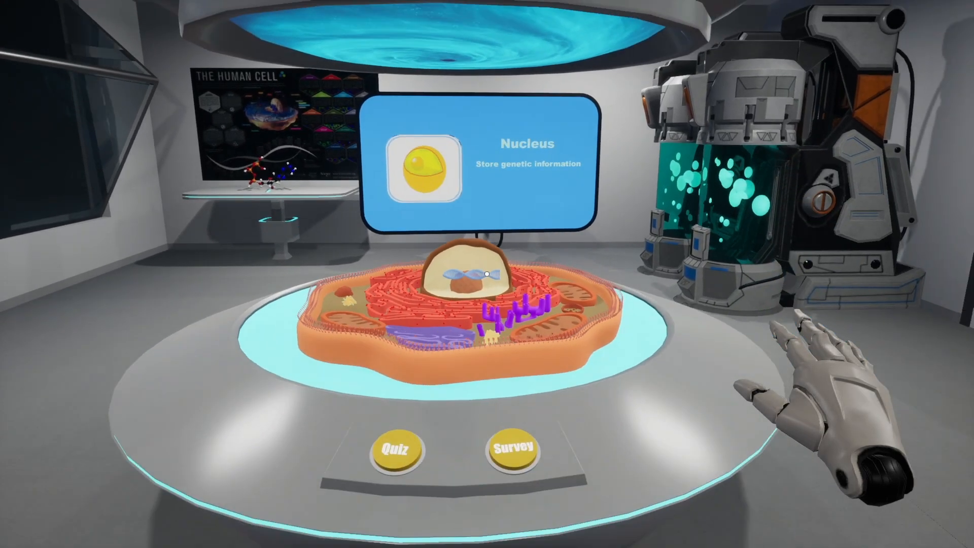
key(s)
key(w)
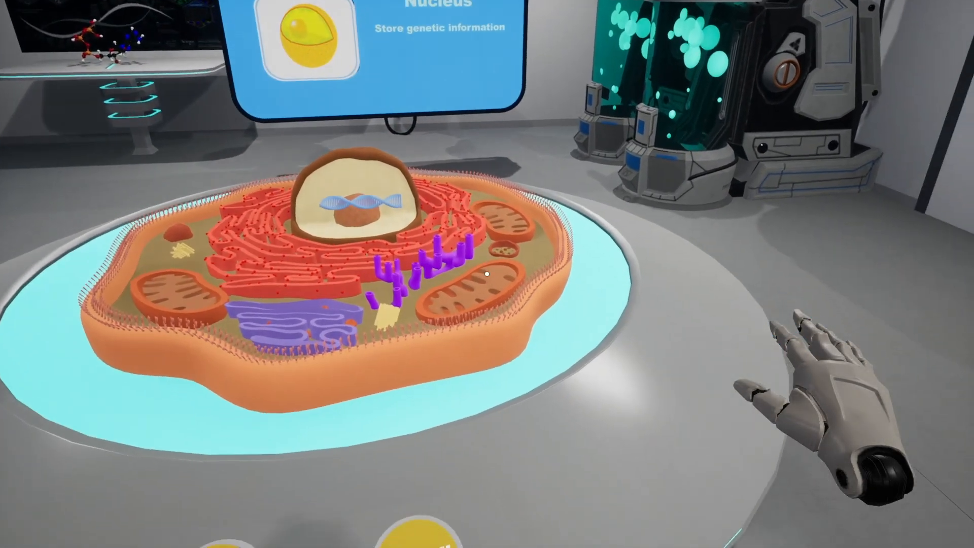
click(487, 274)
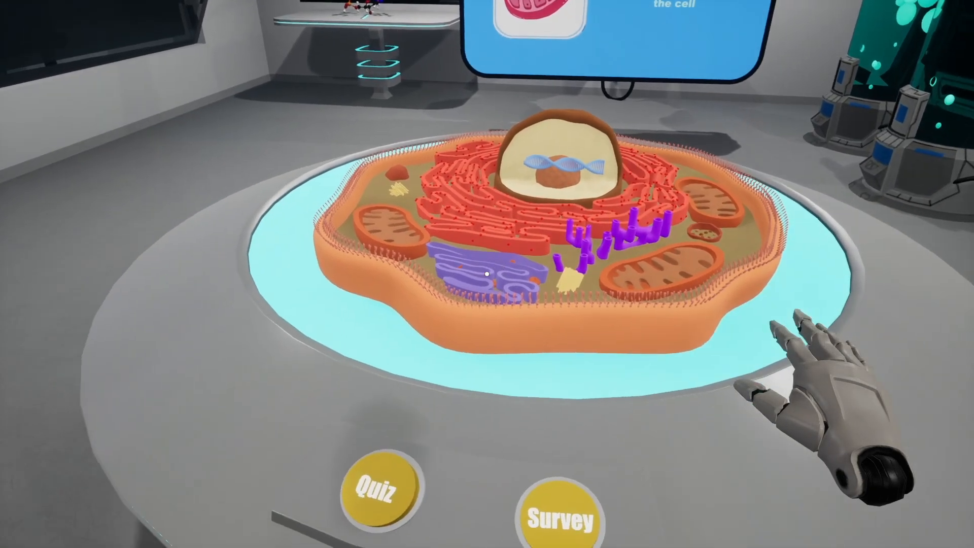
click(487, 274)
key(s)
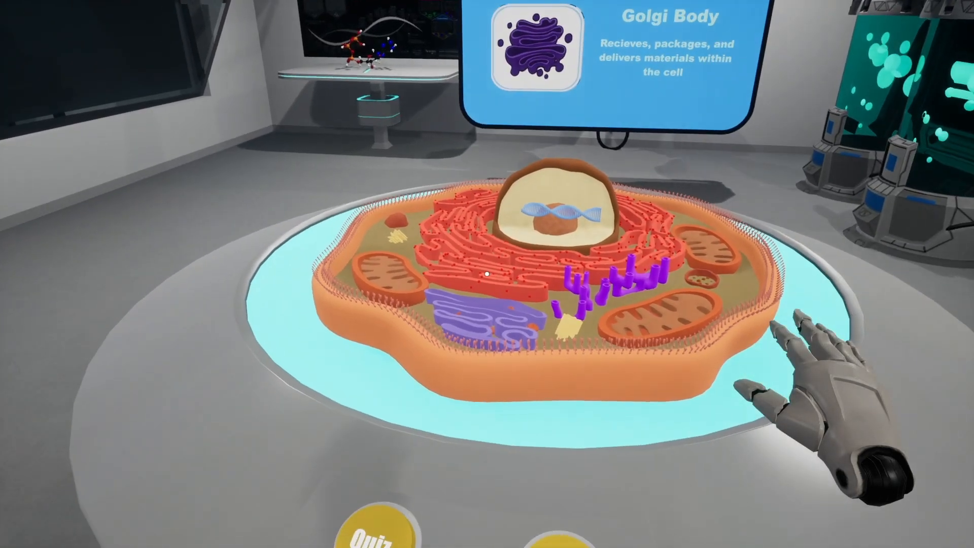
click(486, 274)
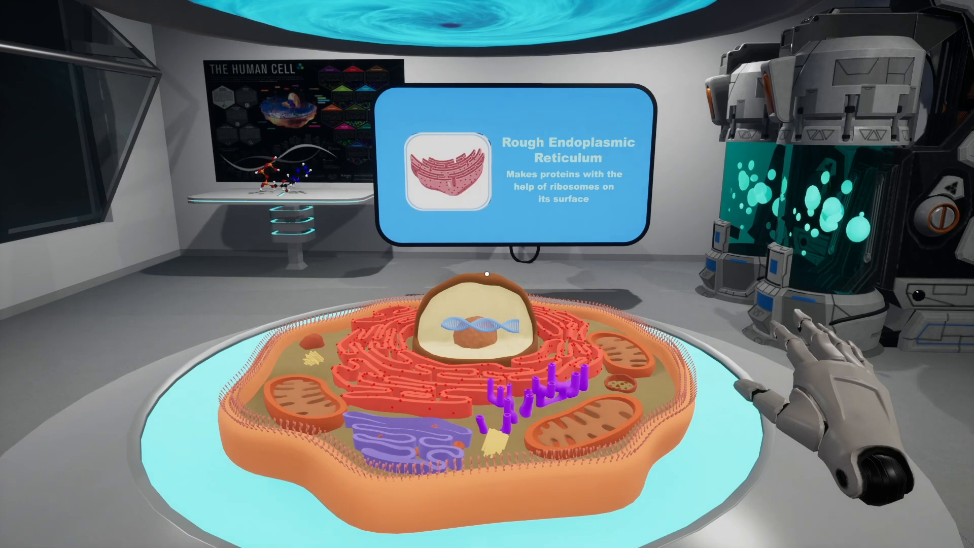
- Walk back and forth around the cell model to view it from different distances
key(w)
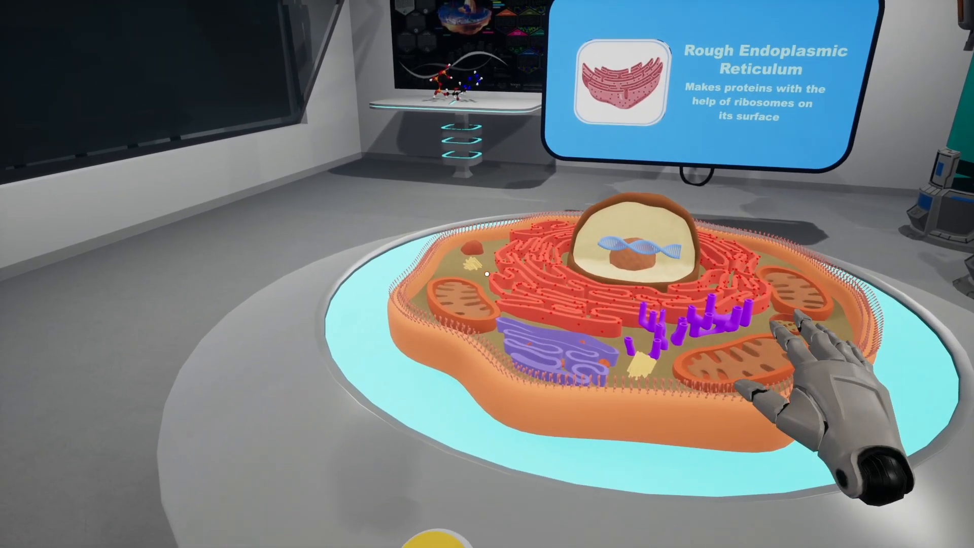
key(s)
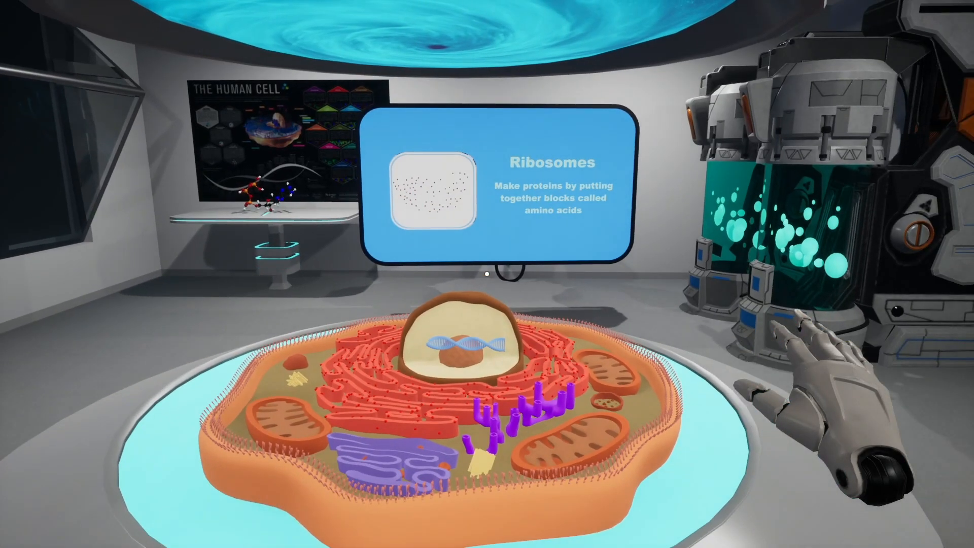
key(w)
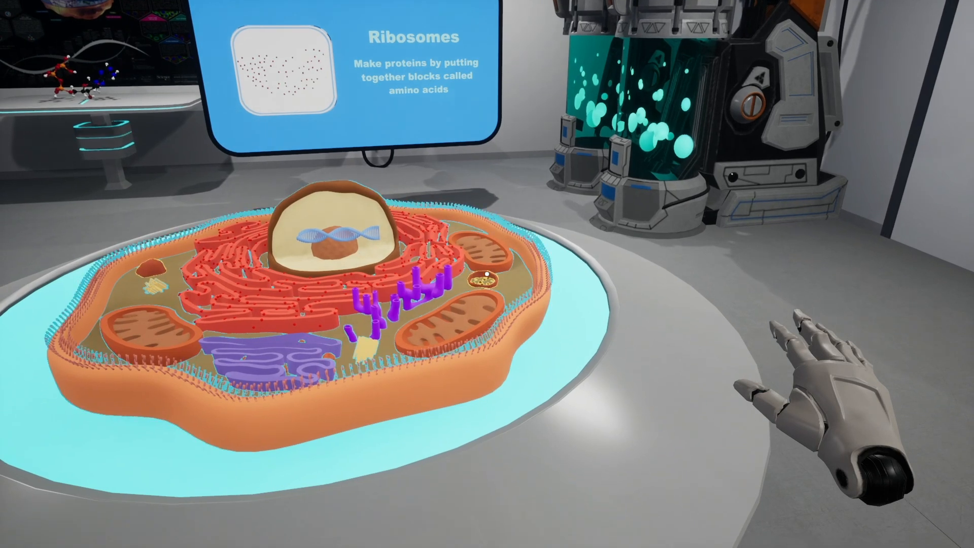
key(s)
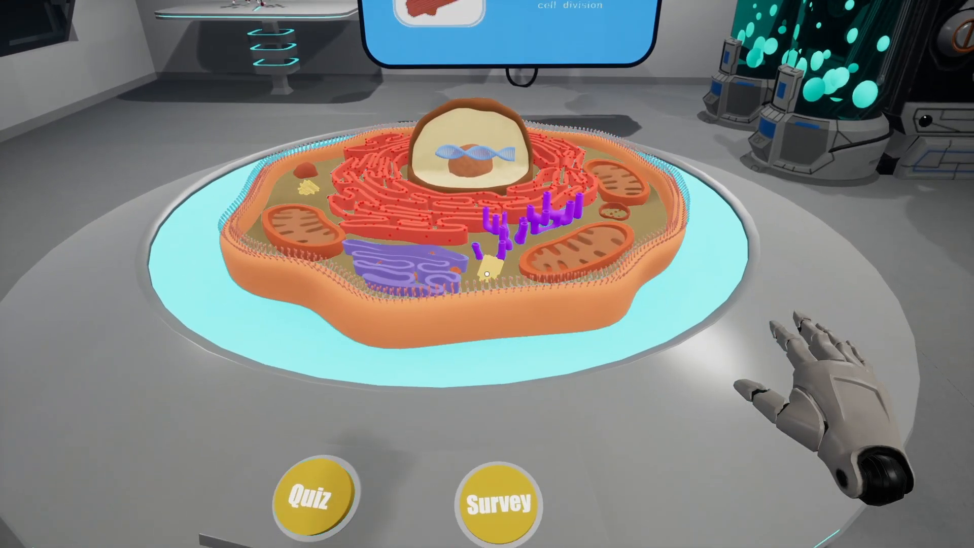
mouse_move(486, 274)
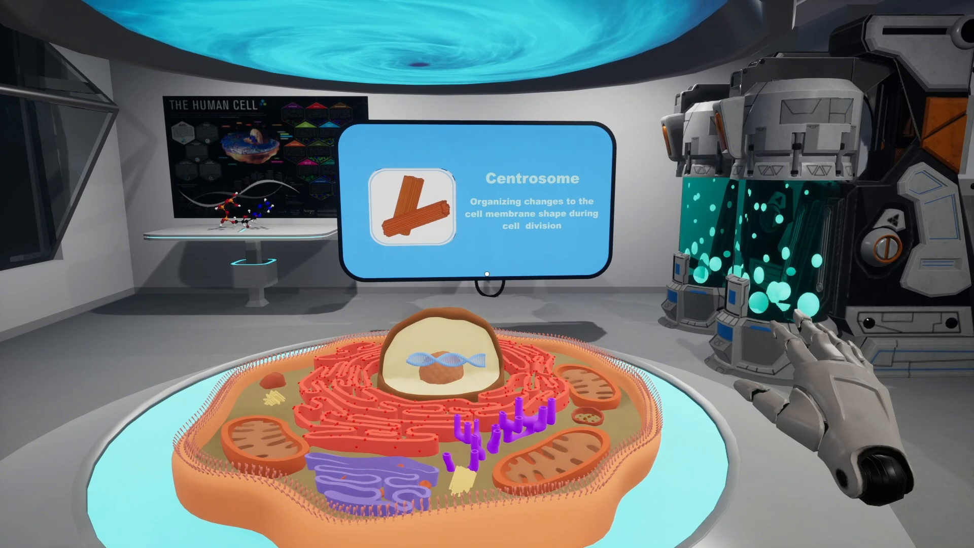
key(s)
key(w)
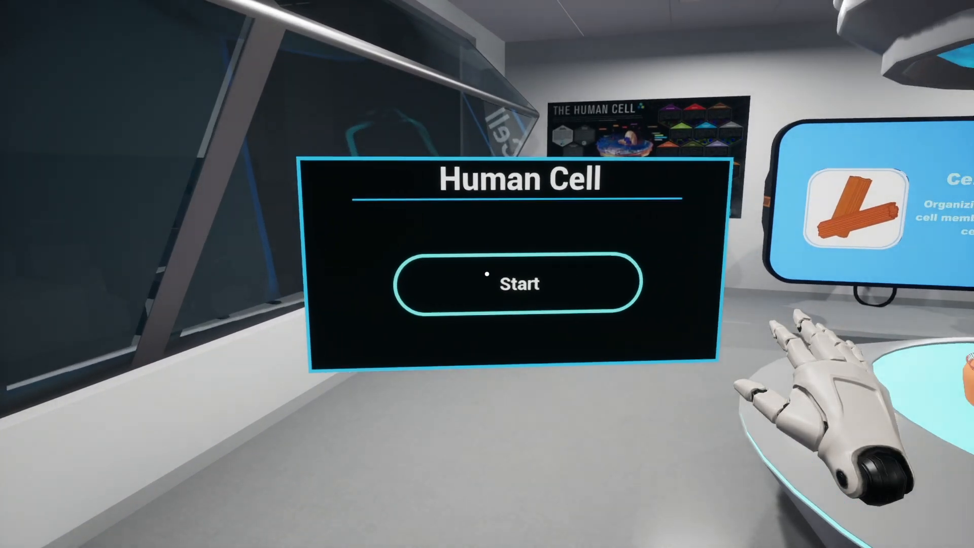
- Start the quiz and answer Nucleus, Mitochondria and False for questions 1 to 3
click(486, 274)
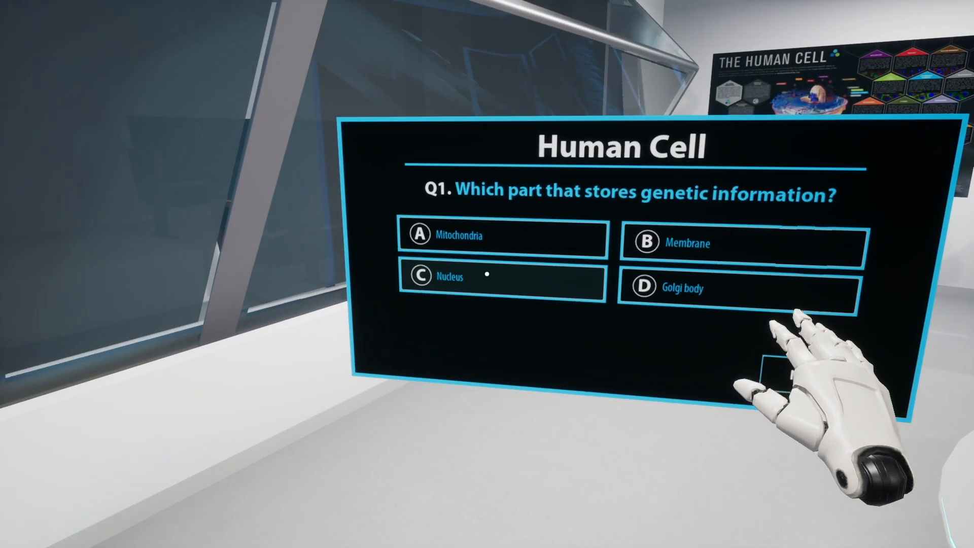
click(486, 274)
click(486, 274)
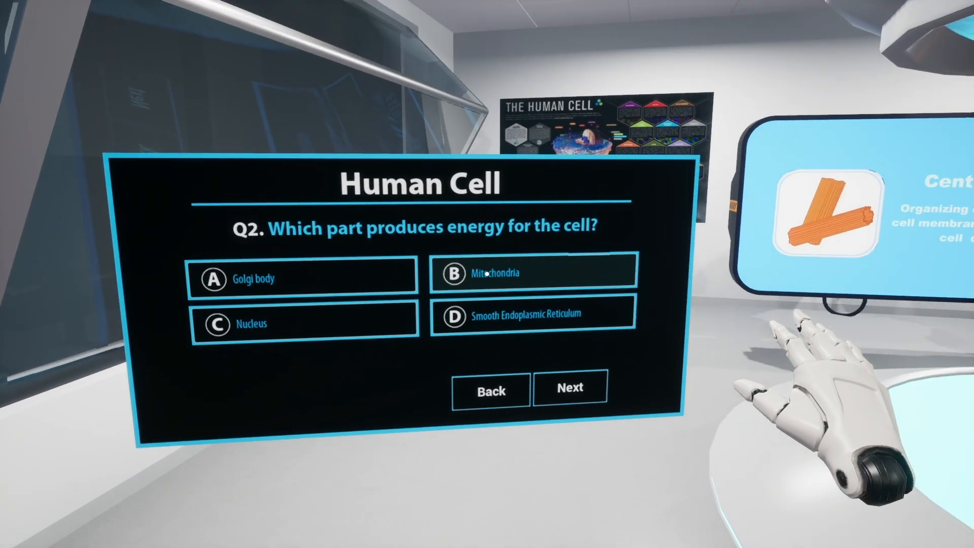
click(486, 274)
click(487, 274)
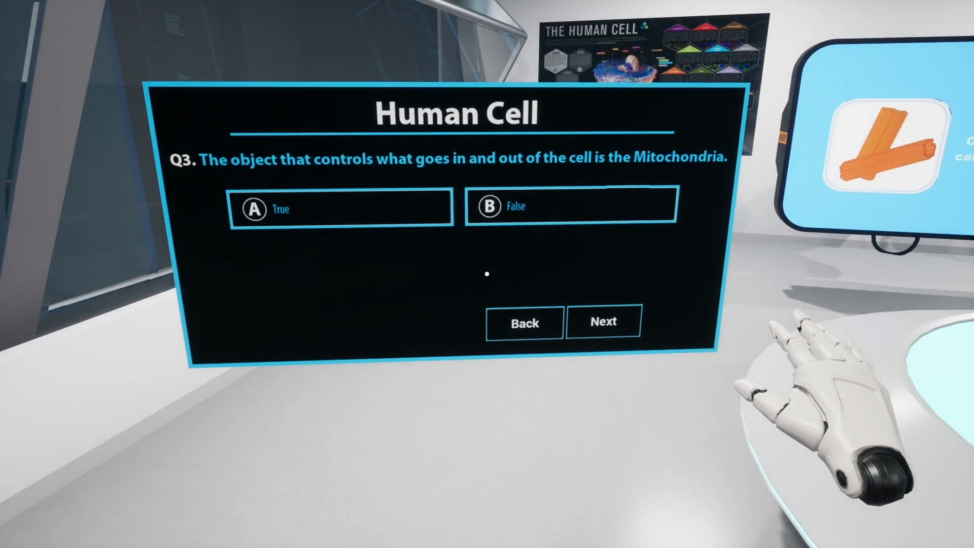
click(486, 273)
click(486, 274)
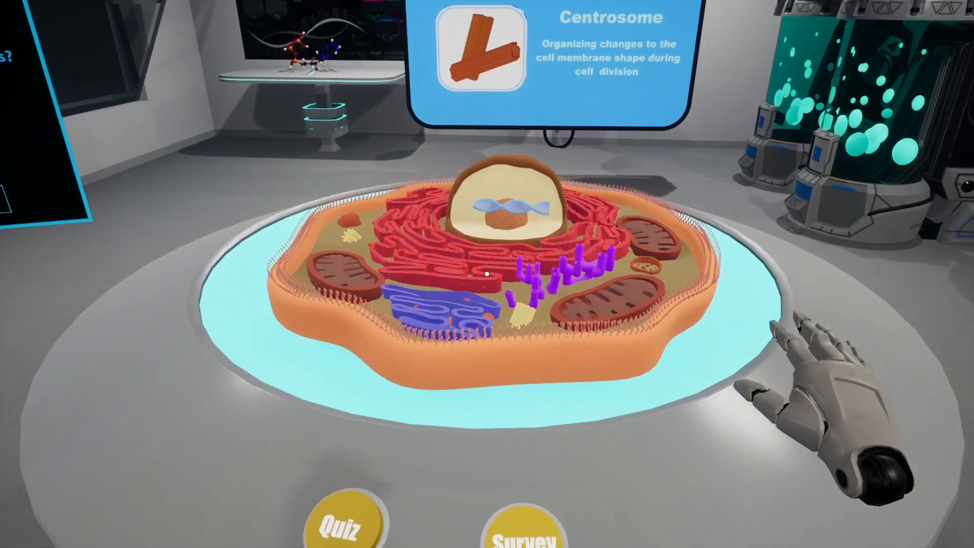
- Answer question 4 with Rough Endoplasmic Reticulum and submit the quiz
click(487, 274)
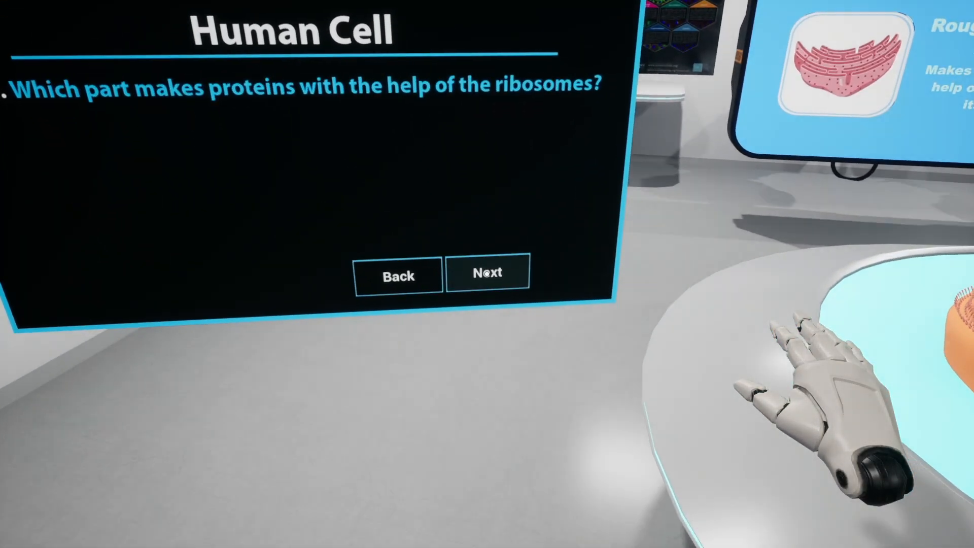
click(486, 274)
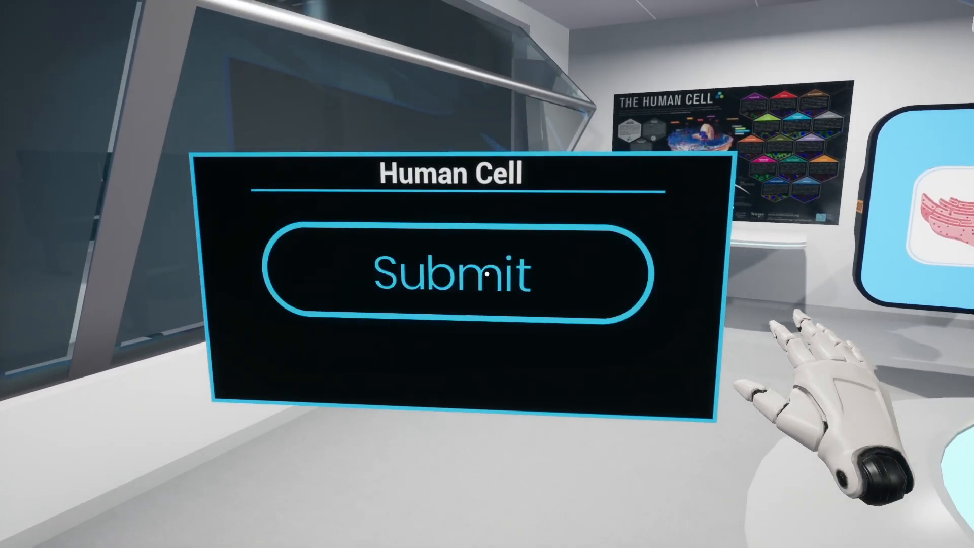
click(487, 274)
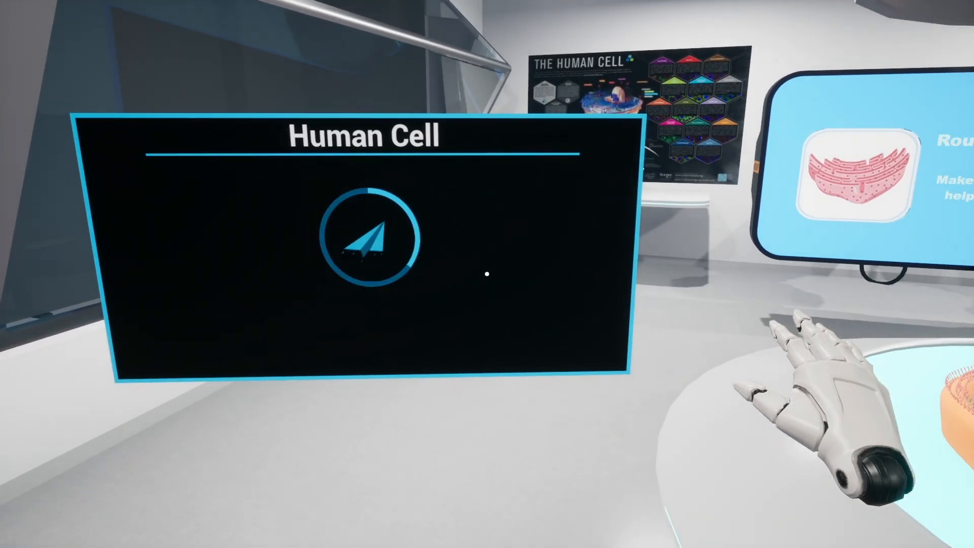